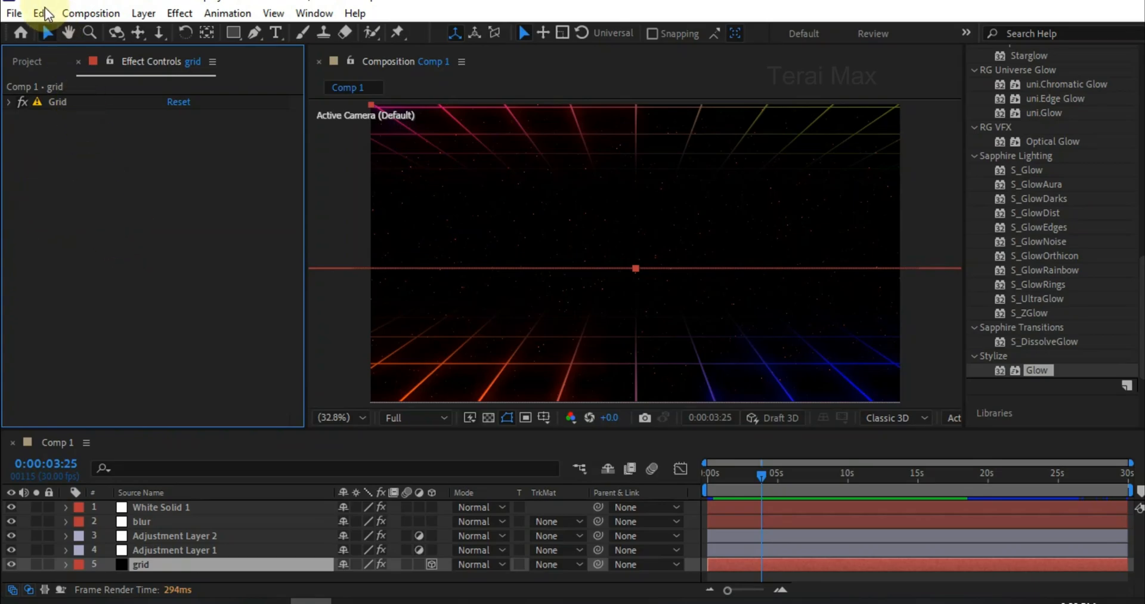
- Create a new 1920 x 1080 px composition at 30 frames per second with a 30-second duration
click(140, 283)
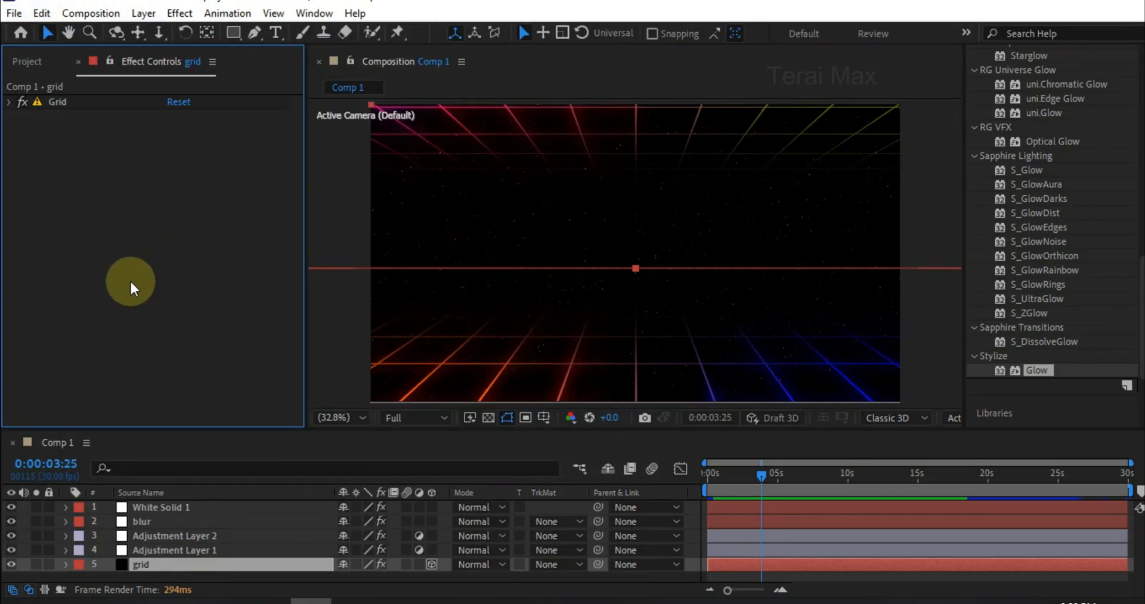
click(89, 13)
click(83, 34)
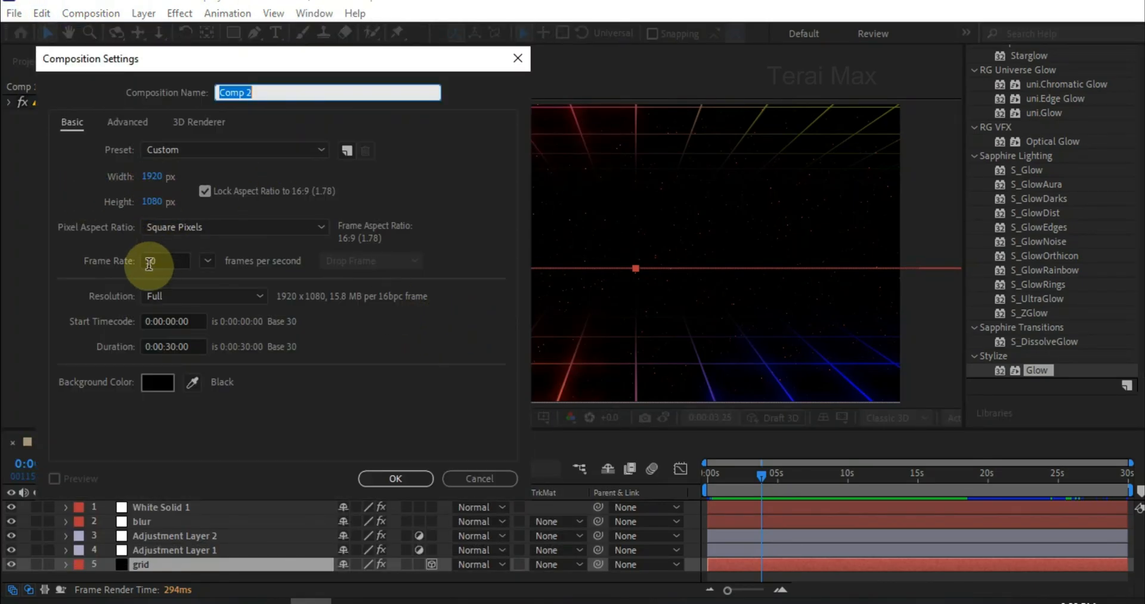
click(406, 478)
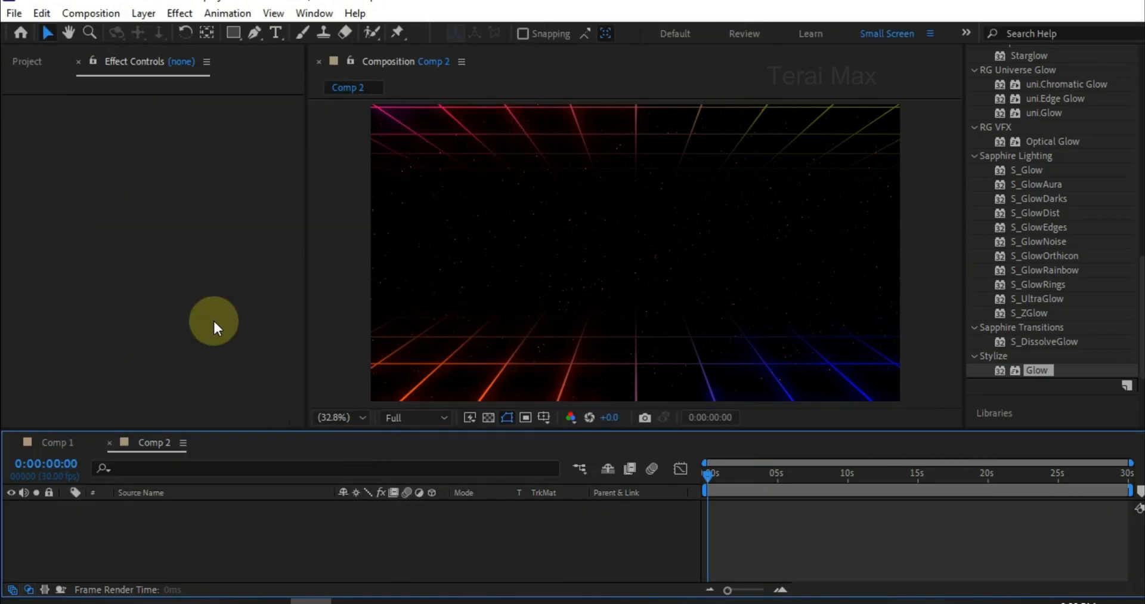
- Purge the cached preview data and confirm the purge
click(41, 18)
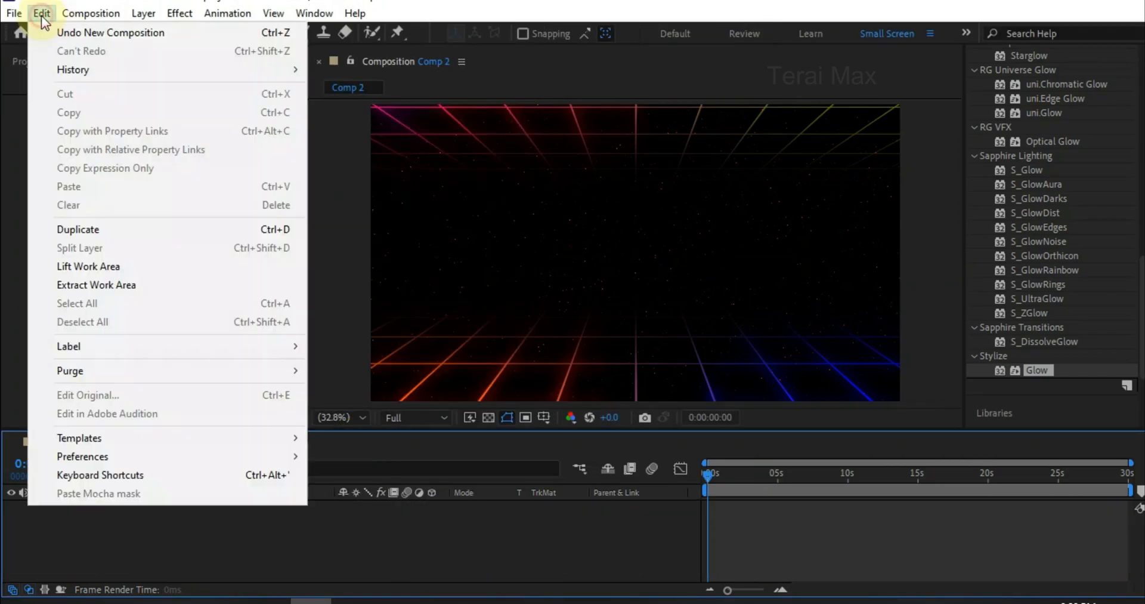
click(361, 367)
click(589, 340)
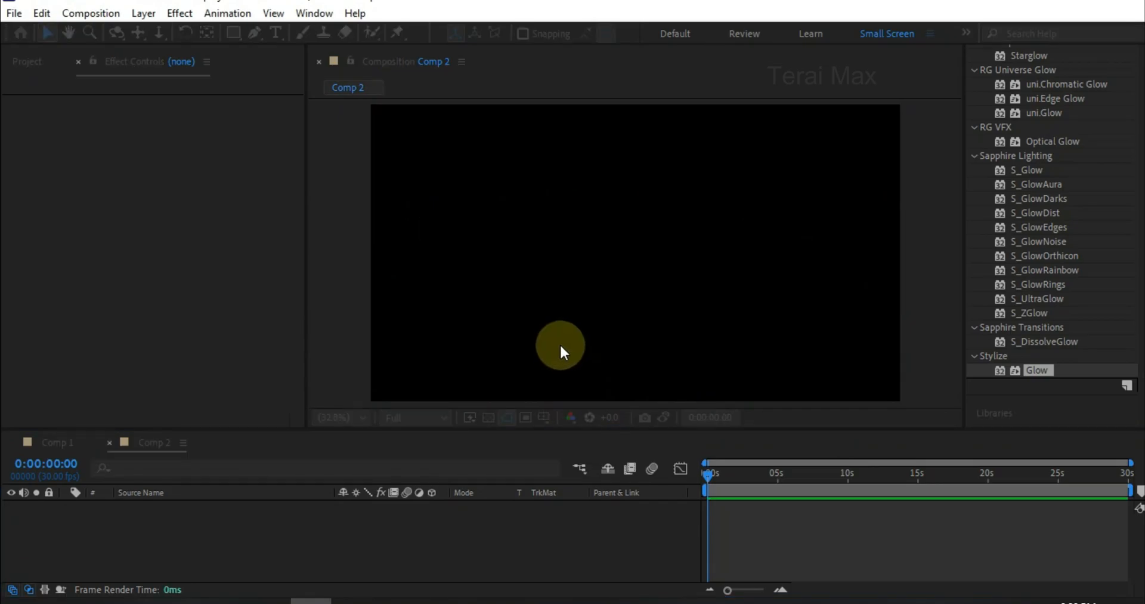
- Add a black 1920 x 1080 px solid layer named grid
right_click(267, 514)
click(417, 314)
click(517, 356)
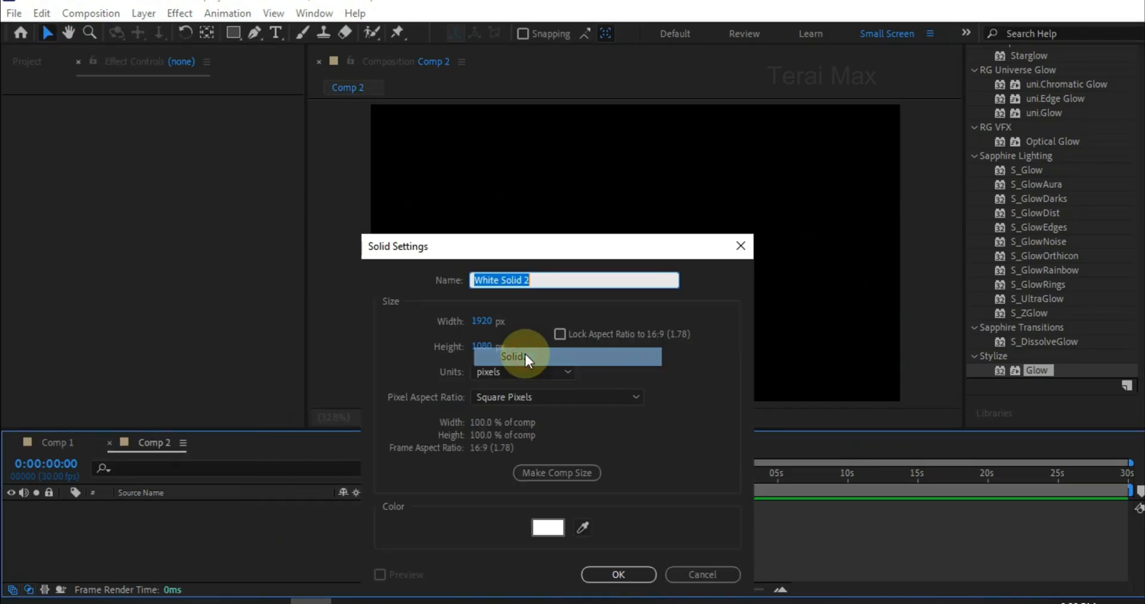
text(grid)
click(562, 525)
drag(219, 257, 222, 313)
click(395, 115)
click(635, 571)
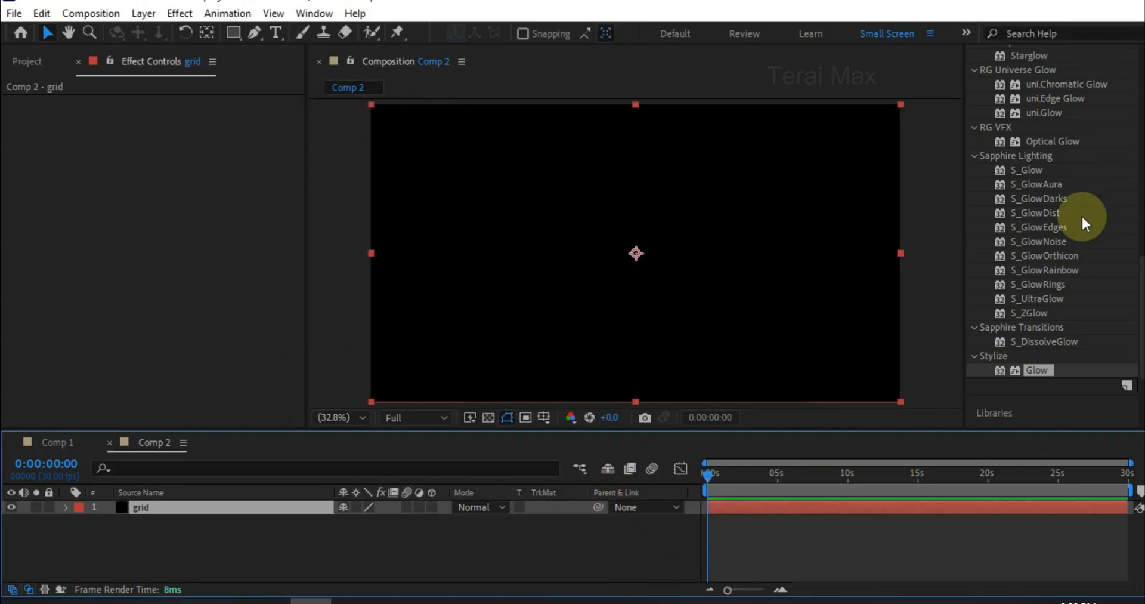
- Search the effects for grid and apply the Generate Grid effect to the grid layer
scroll(1083, 216, up, 10)
drag(1030, 158, 943, 163)
text(grid)
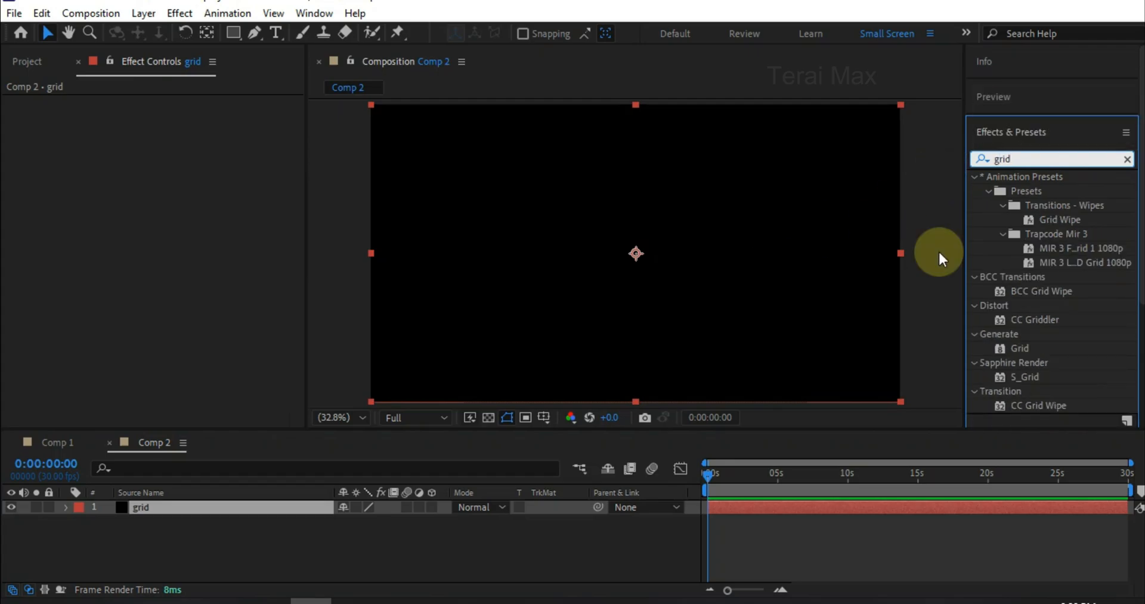
drag(1018, 349, 460, 313)
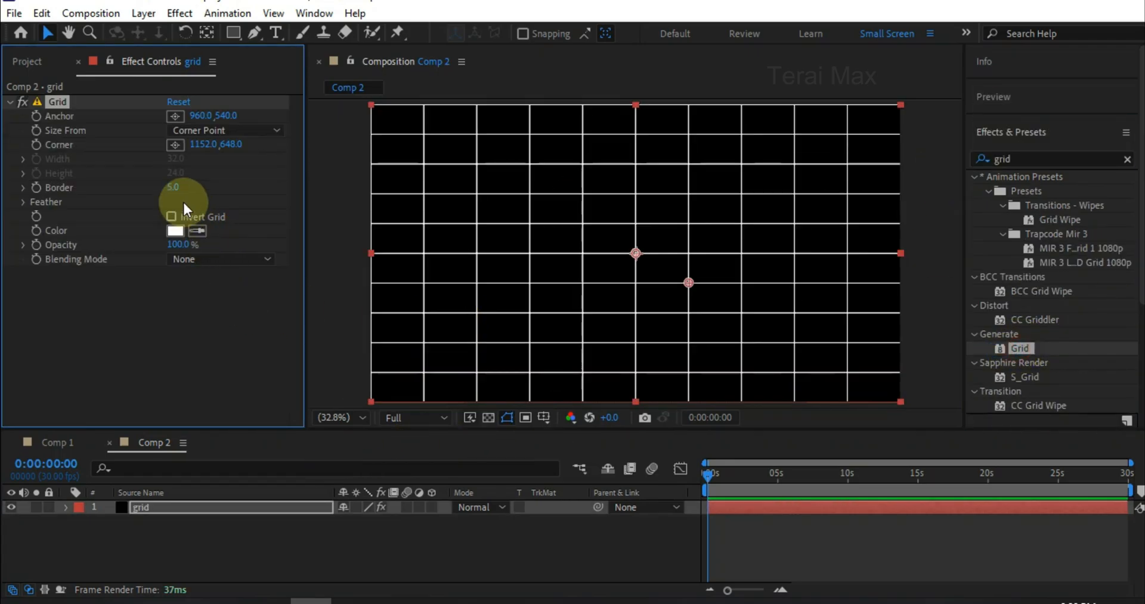
- Make the grid layer 3D and tilt it around the X axis so it lies back like a floor
click(428, 506)
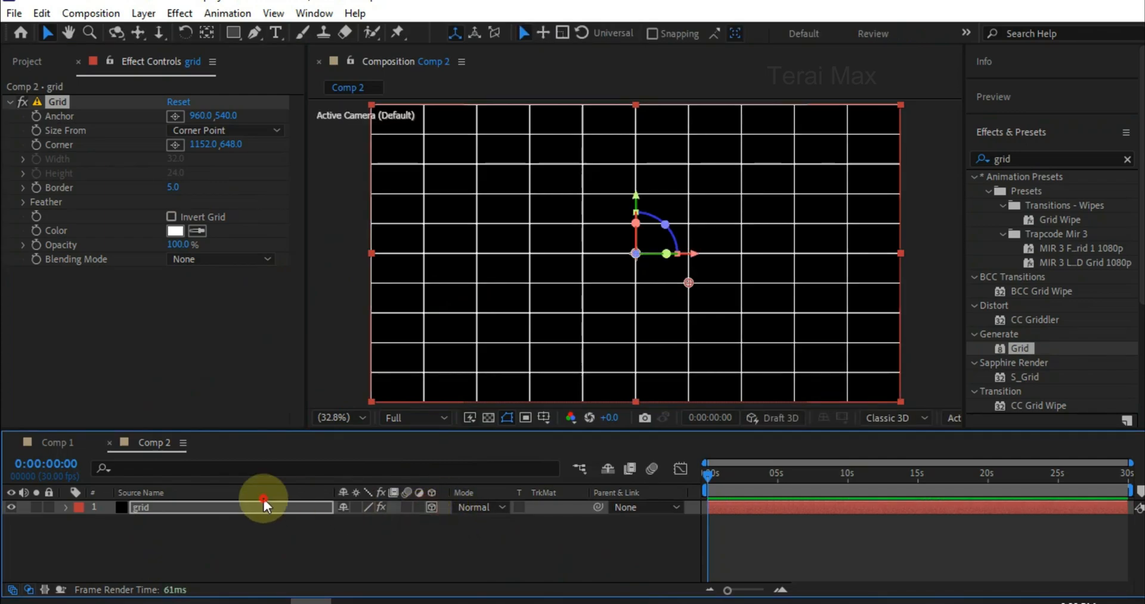
click(247, 496)
key(r)
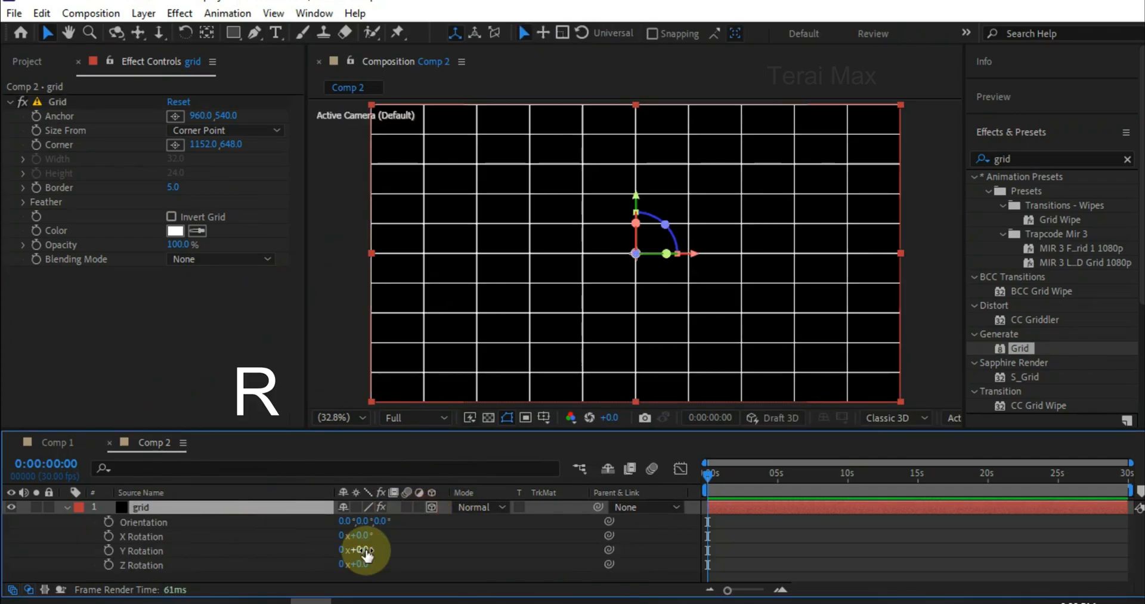
click(362, 536)
text(-90)
key(Return)
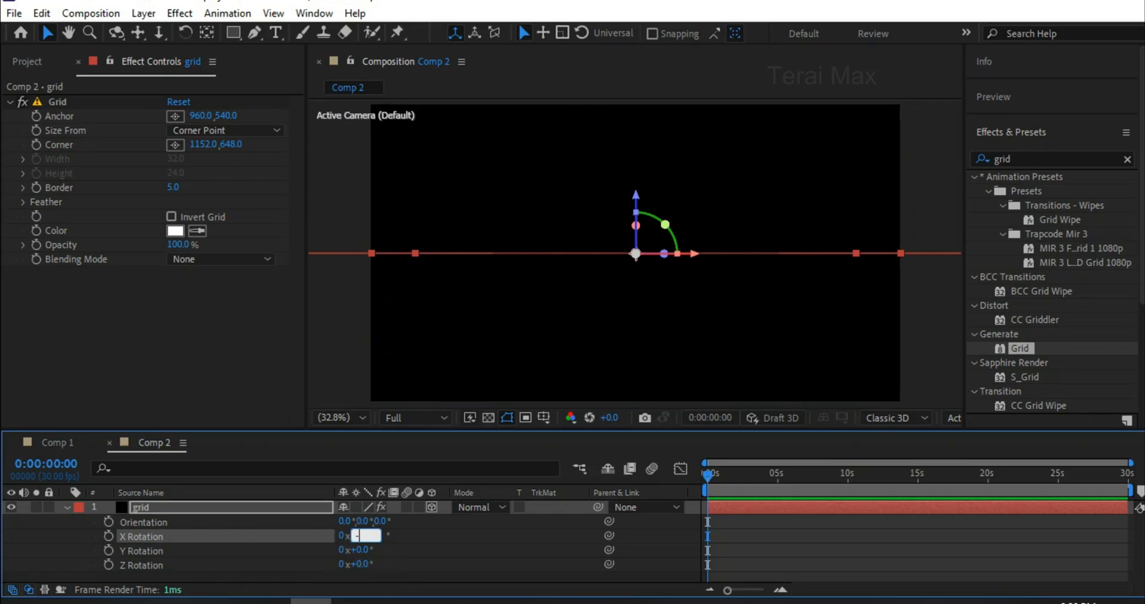
click(376, 512)
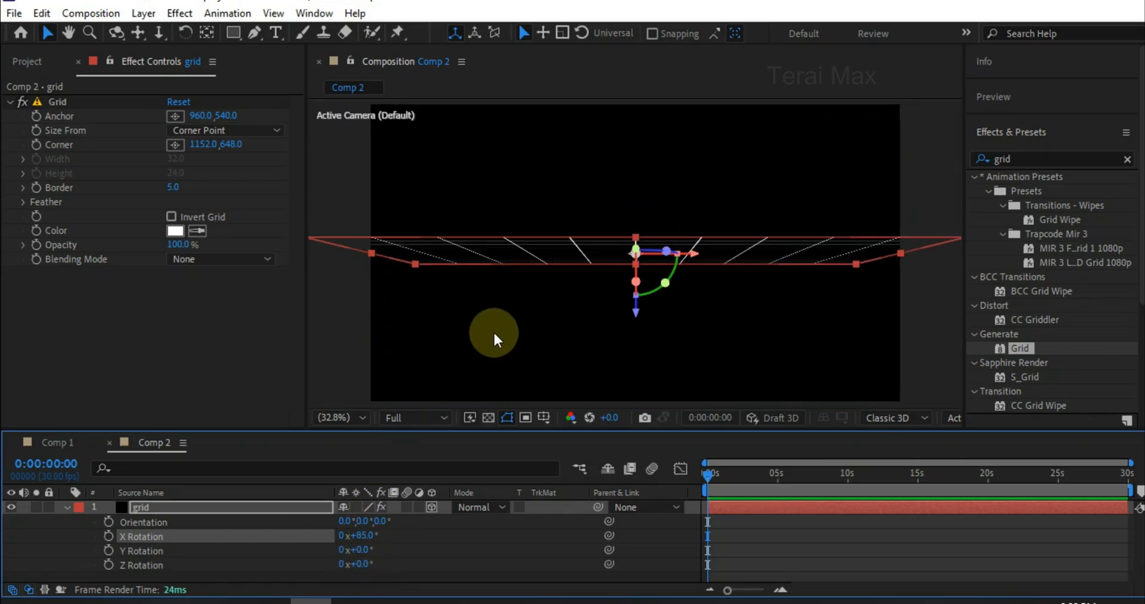
drag(364, 535, 245, 545)
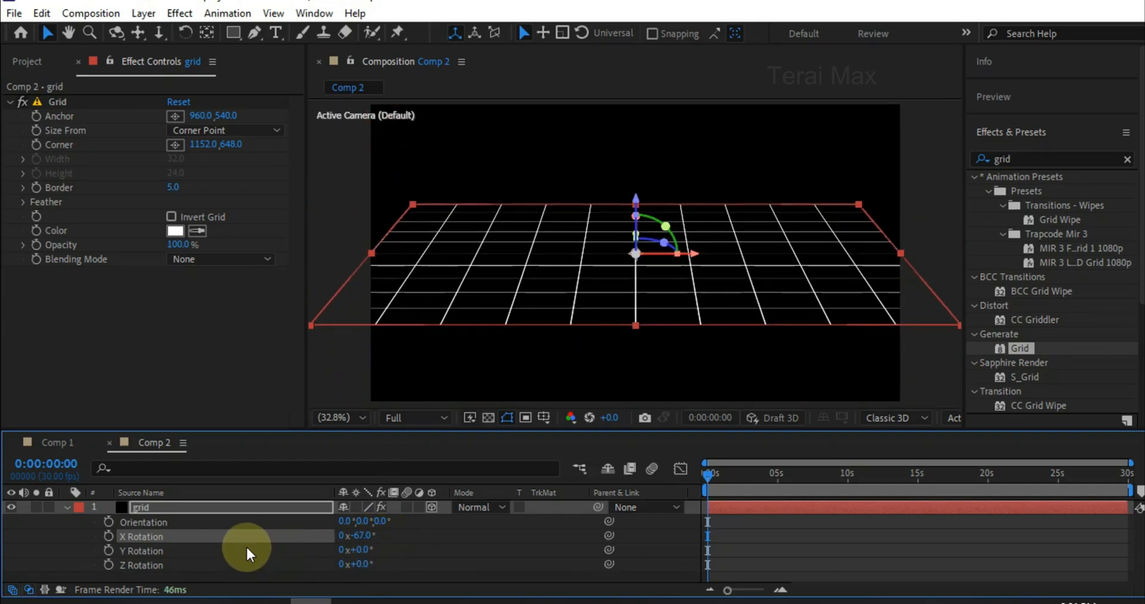
mouse_move(363, 537)
mouse_down()
mouse_move(353, 545)
mouse_move(363, 537)
mouse_up()
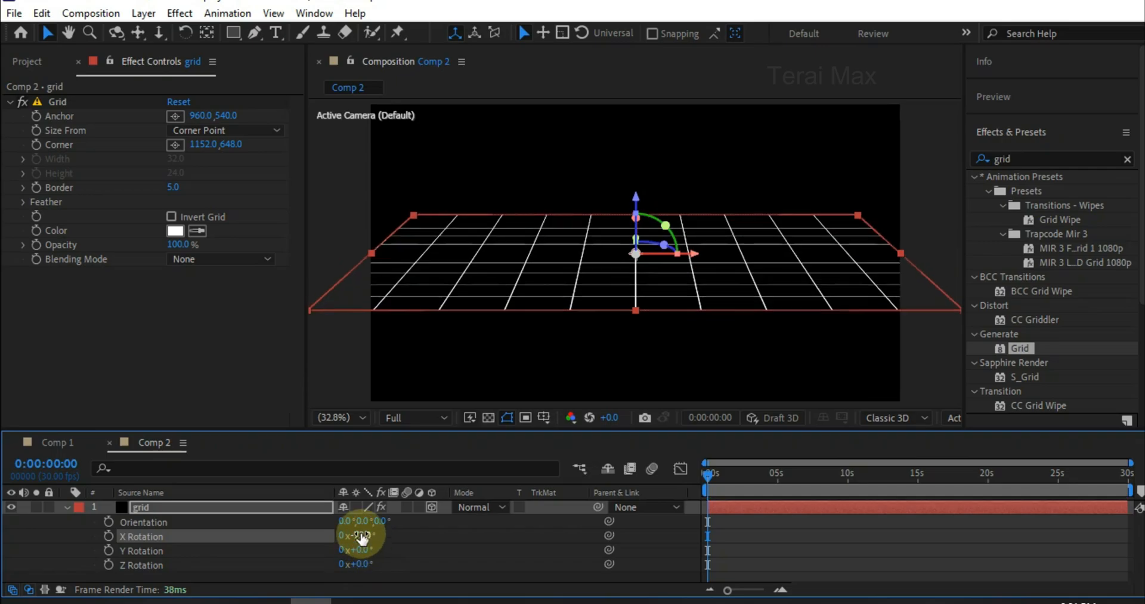
- Lower the grid layer to position 960, 863, 0
click(264, 502)
key(p)
drag(370, 521, 365, 379)
- Try sizing the grid cells with the Width Slider at 103.8, and return the sizing to Corner Point
click(244, 130)
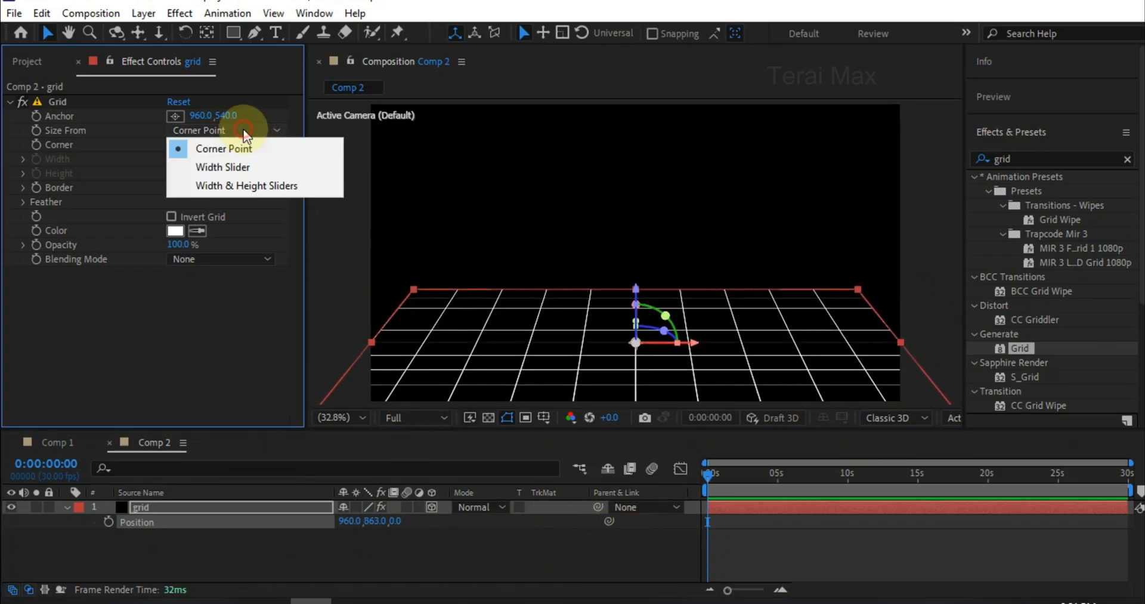
click(249, 169)
drag(83, 184, 162, 176)
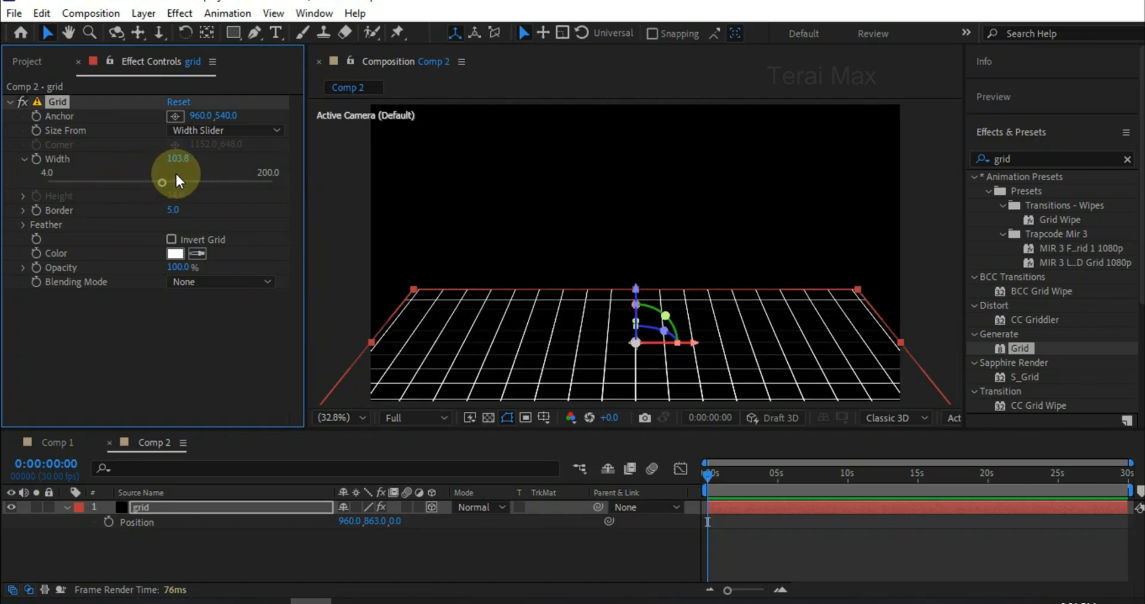
click(220, 130)
click(206, 115)
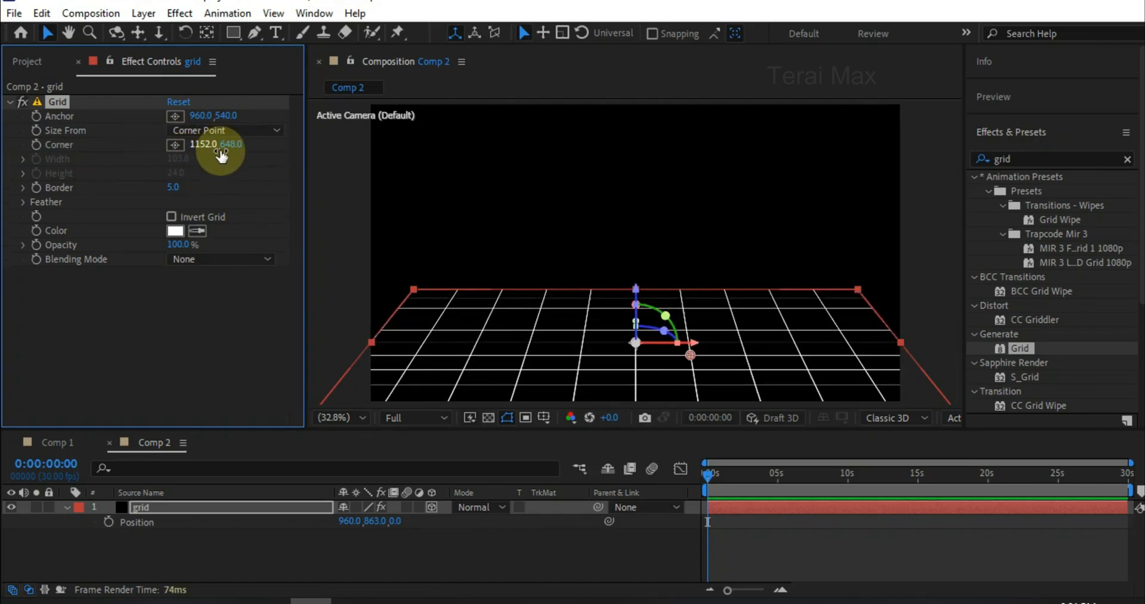
- Scale up the grid layer and move it to position 960, 871, 570
click(217, 508)
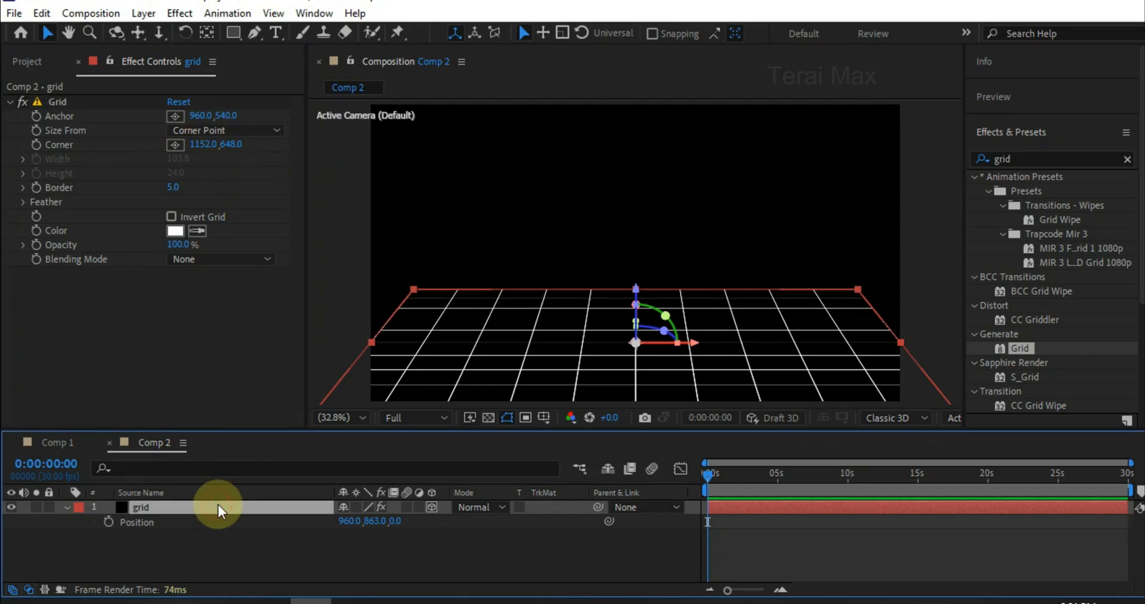
key(s)
drag(394, 524, 888, 531)
key(p)
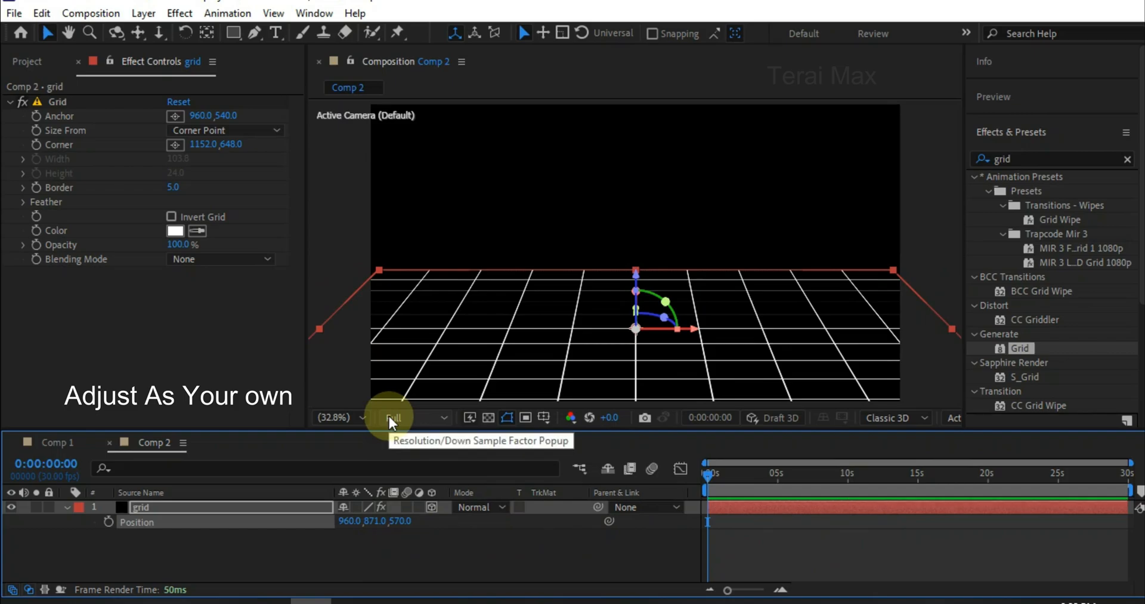
- Lower the grid layer slightly and set its X rotation to -83°
click(281, 511)
mouse_move(377, 528)
mouse_down()
mouse_move(358, 531)
mouse_move(372, 545)
mouse_up()
click(288, 506)
key(r)
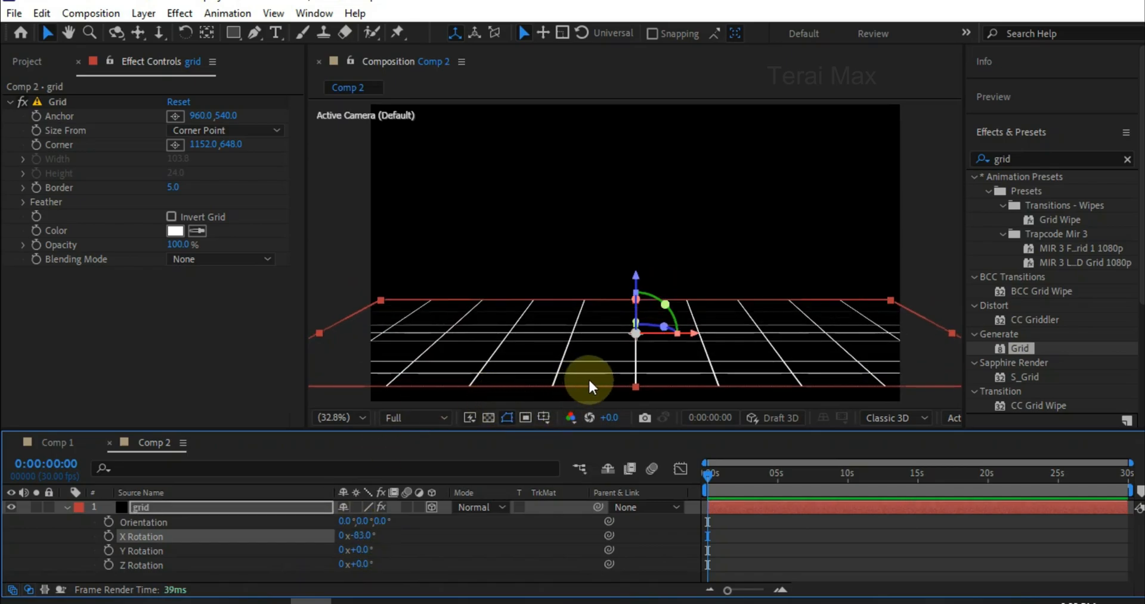
- Move the grid layer further down so the floor fills only the lower part of the frame
click(215, 506)
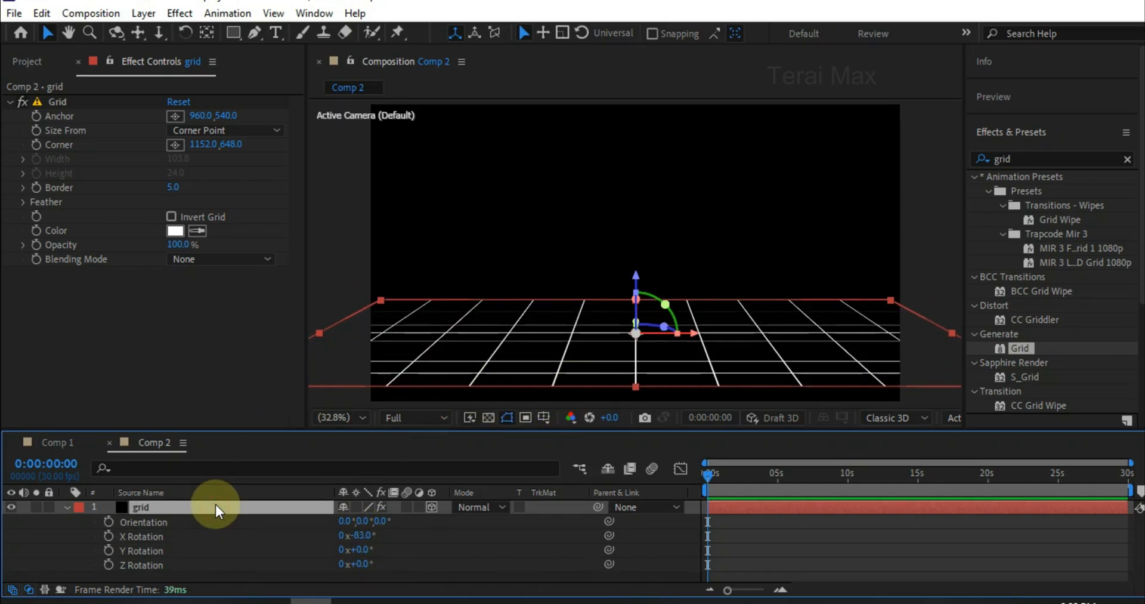
key(p)
drag(361, 522, 430, 522)
click(346, 555)
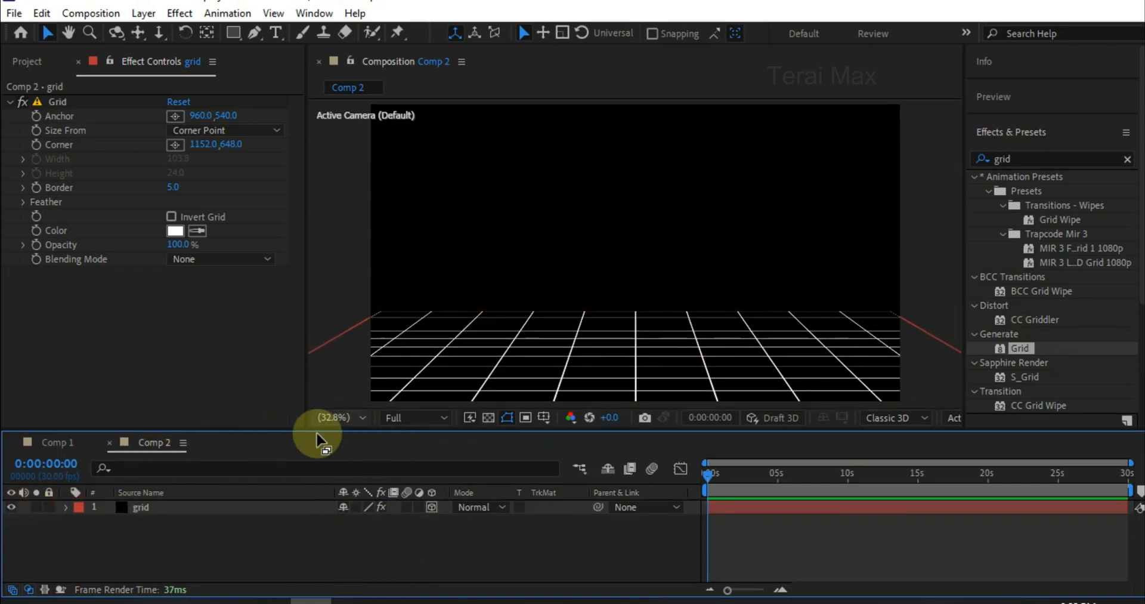
- Stretch the grid layer to a scale of 165, 274, 145%
click(173, 507)
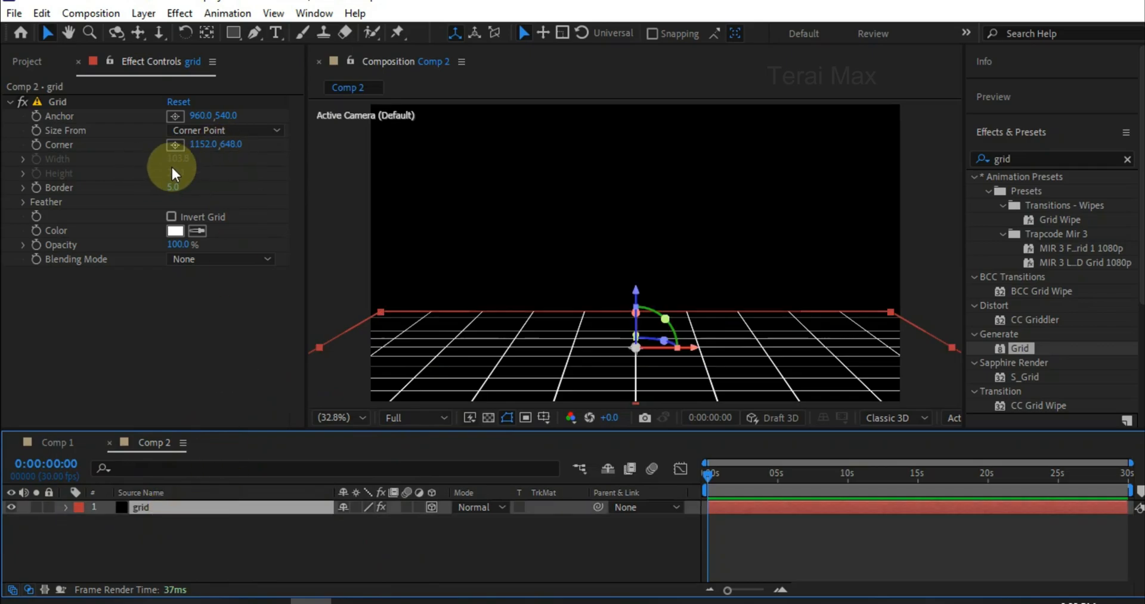
drag(391, 520, 468, 513)
drag(365, 522, 404, 521)
click(417, 563)
click(409, 550)
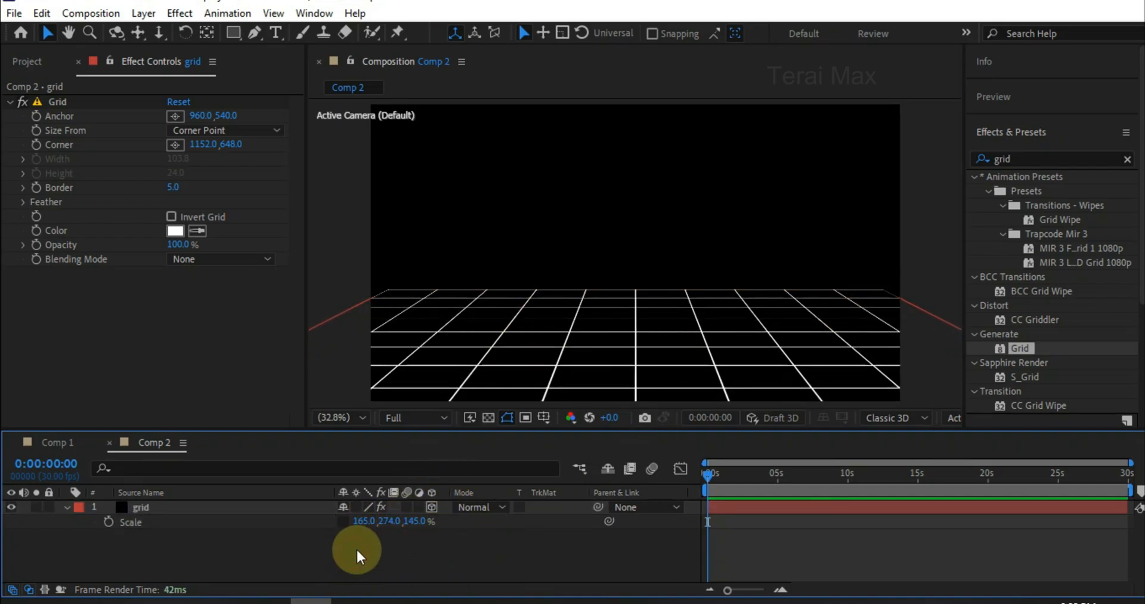
click(67, 508)
- Add an adjustment layer above the grid layer
click(964, 160)
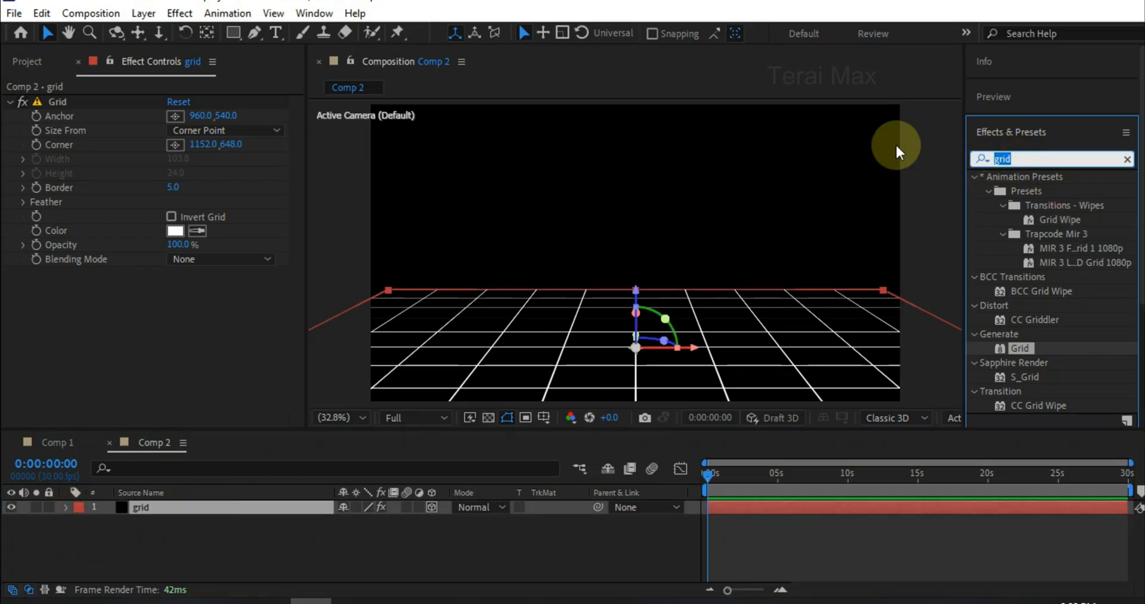
right_click(247, 531)
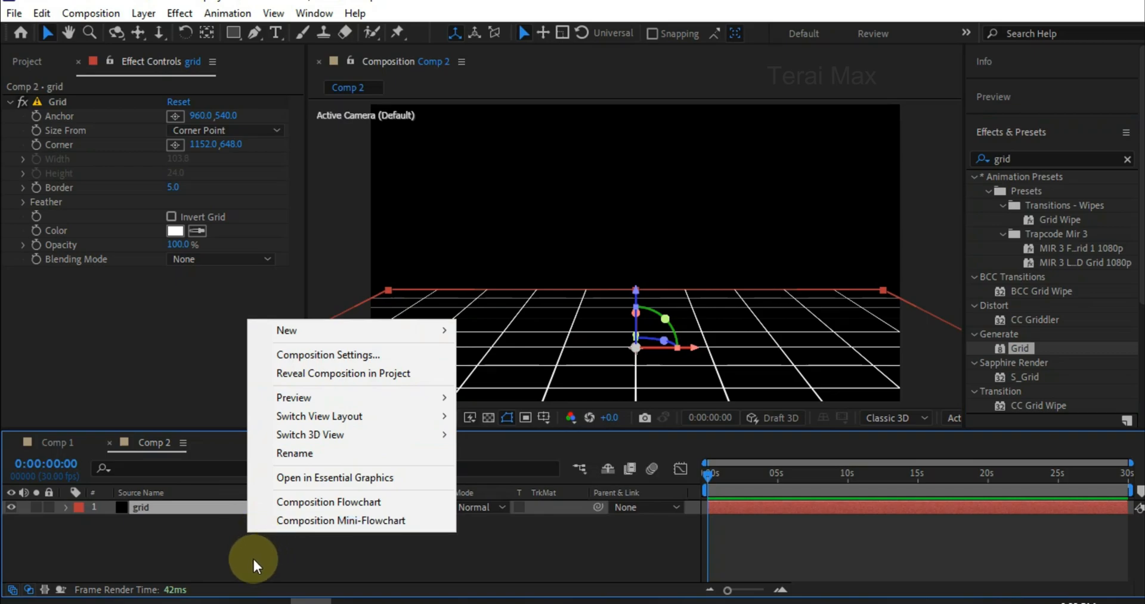
click(202, 558)
right_click(202, 558)
mouse_move(316, 356)
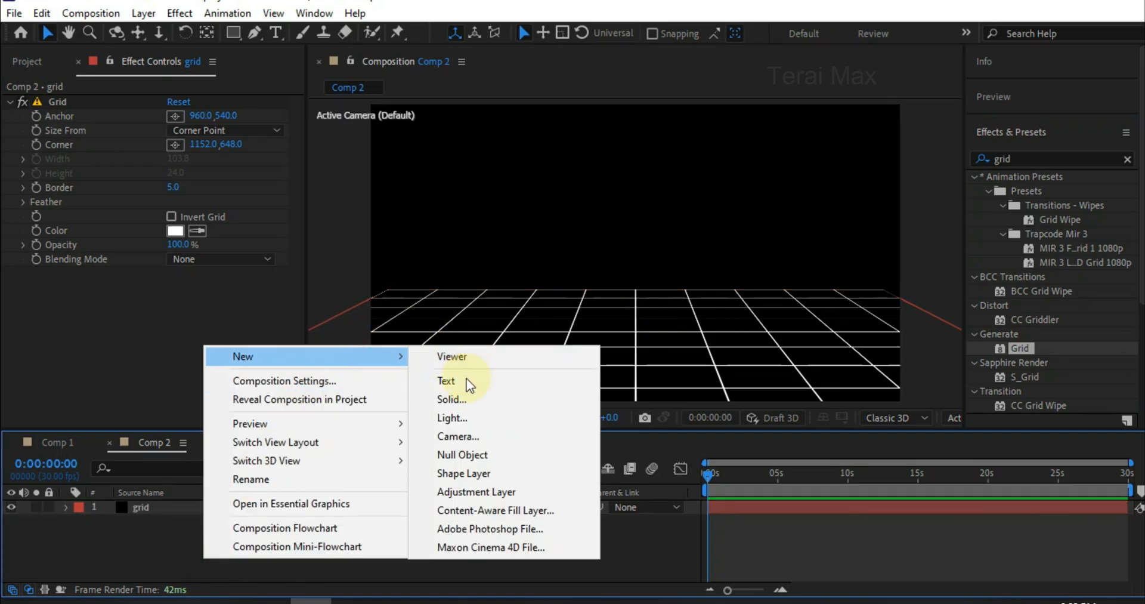
click(482, 493)
- Search the effects for Mirror and apply it to the adjustment layer
click(973, 160)
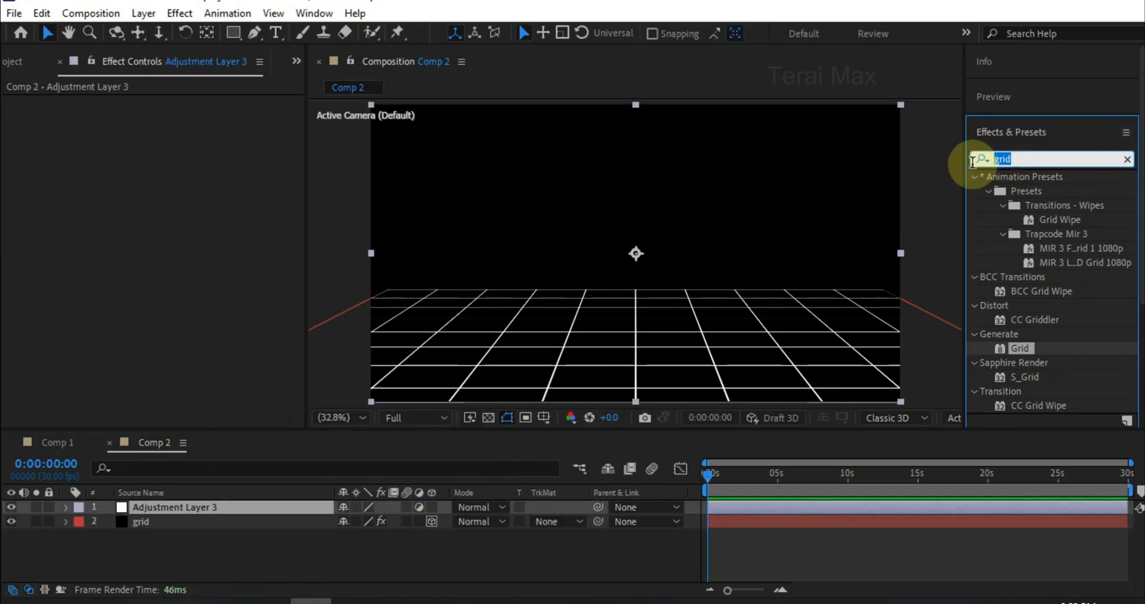
text(mirro)
drag(1045, 196, 283, 510)
- Set the Mirror's reflection center to about 954.3, 530.8 and its reflection angle to -90°
drag(190, 117, 159, 174)
click(708, 245)
drag(795, 250, 635, 250)
click(191, 131)
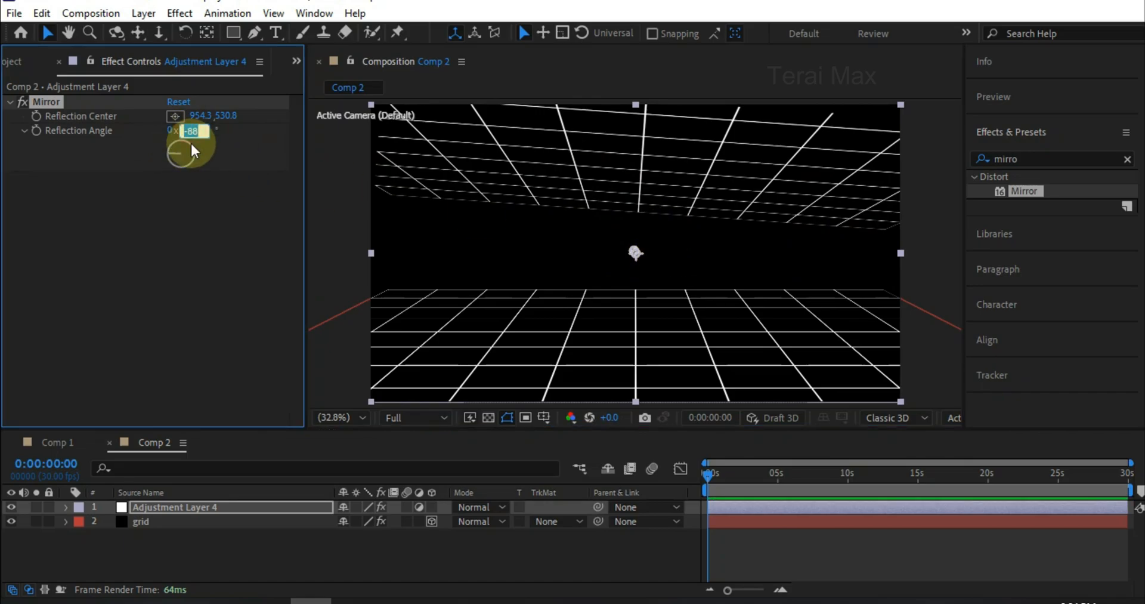
key(Return)
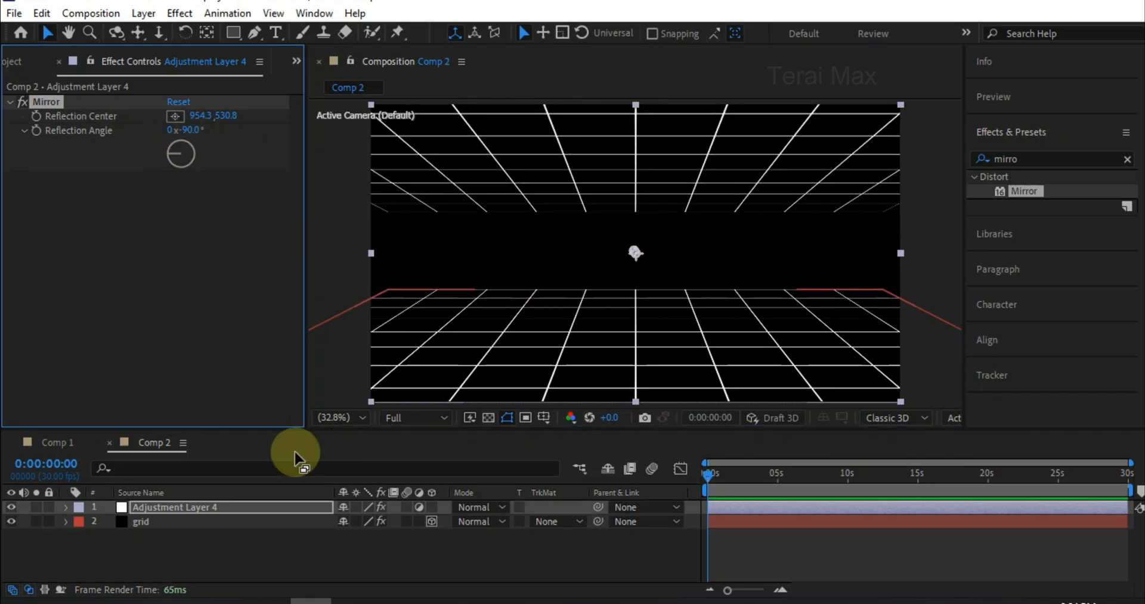
click(9, 104)
- Add a white (FFFFFF) 1920 x 1080 px solid layer named blur
right_click(175, 554)
click(313, 356)
click(450, 394)
text(blur)
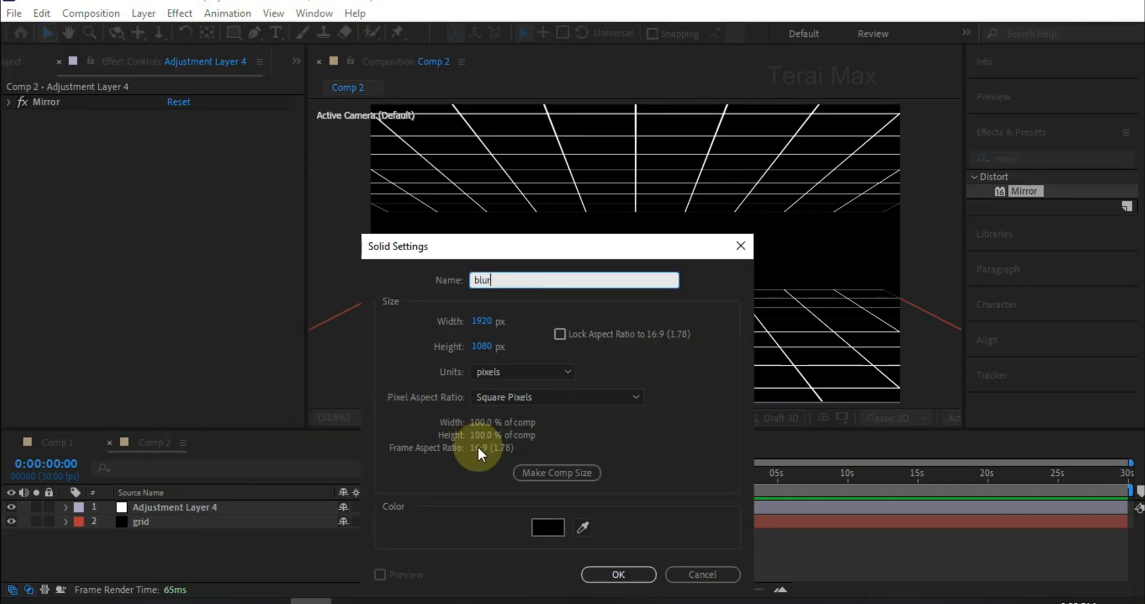
click(549, 528)
drag(153, 224, 11, 107)
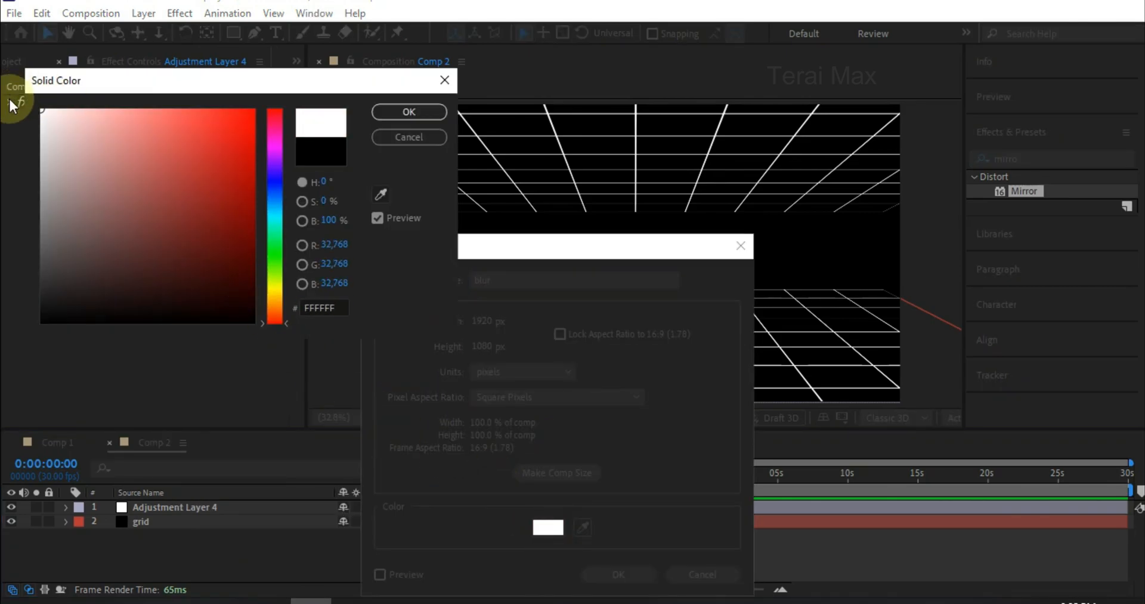
click(415, 111)
click(623, 575)
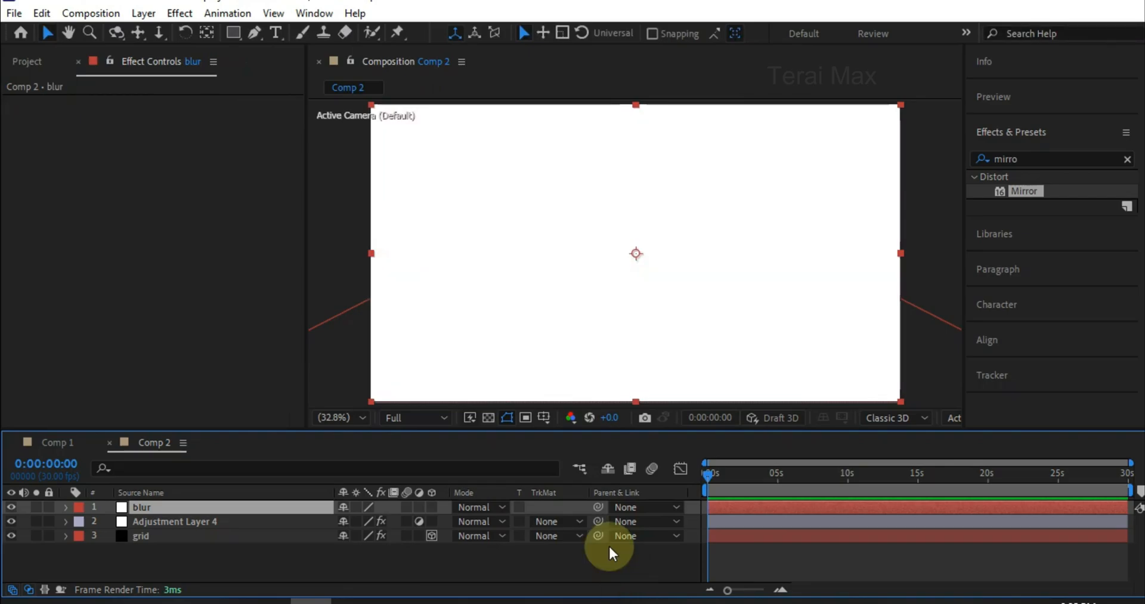
- Draw a rectangular mask on the blur layer as a horizontal band across the middle, extending past both frame sides
click(233, 33)
drag(311, 207, 955, 323)
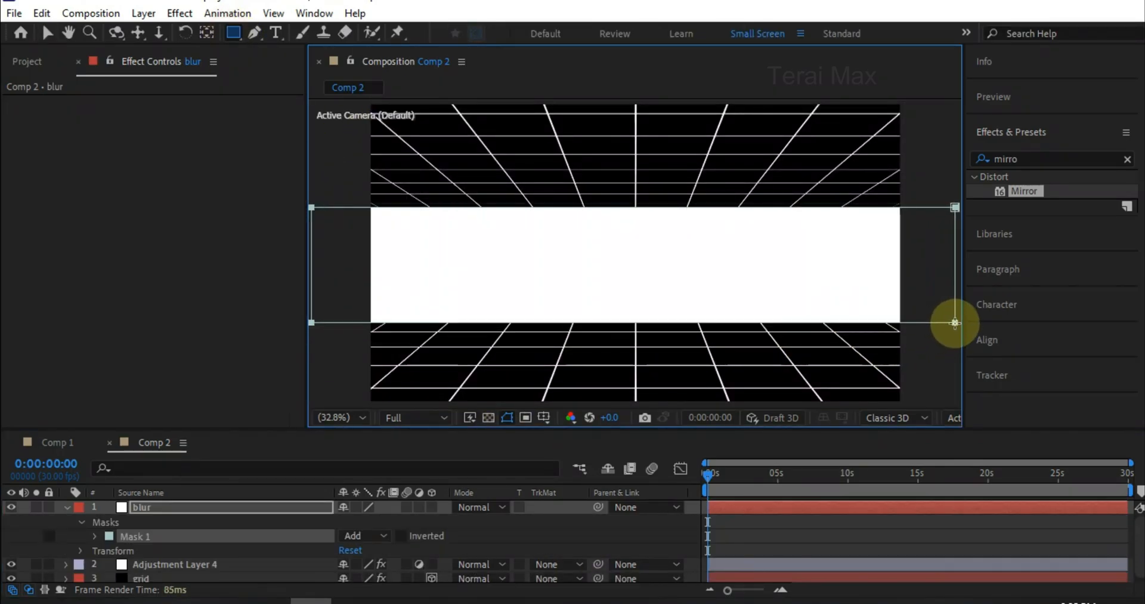
- Make the blur layer's mask band taller by moving its upper edge up and its lower edge slightly down
click(47, 33)
double_click(955, 208)
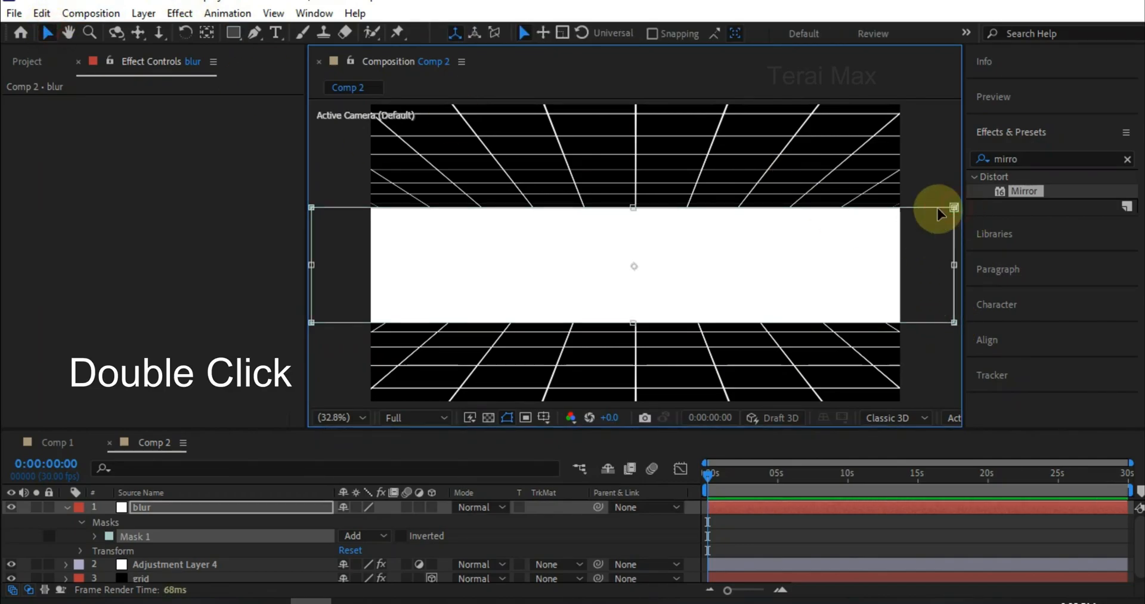
drag(634, 207, 635, 181)
drag(634, 323, 634, 331)
click(66, 507)
- Set the feather of the blur layer's Mask 1 to 223 pixels
click(167, 506)
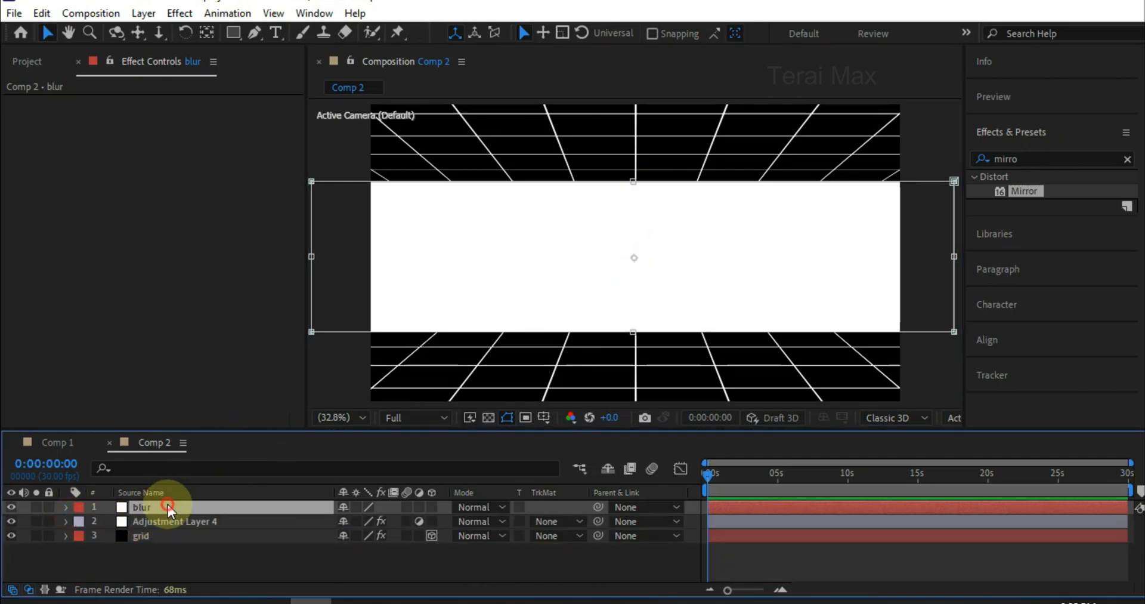
click(67, 507)
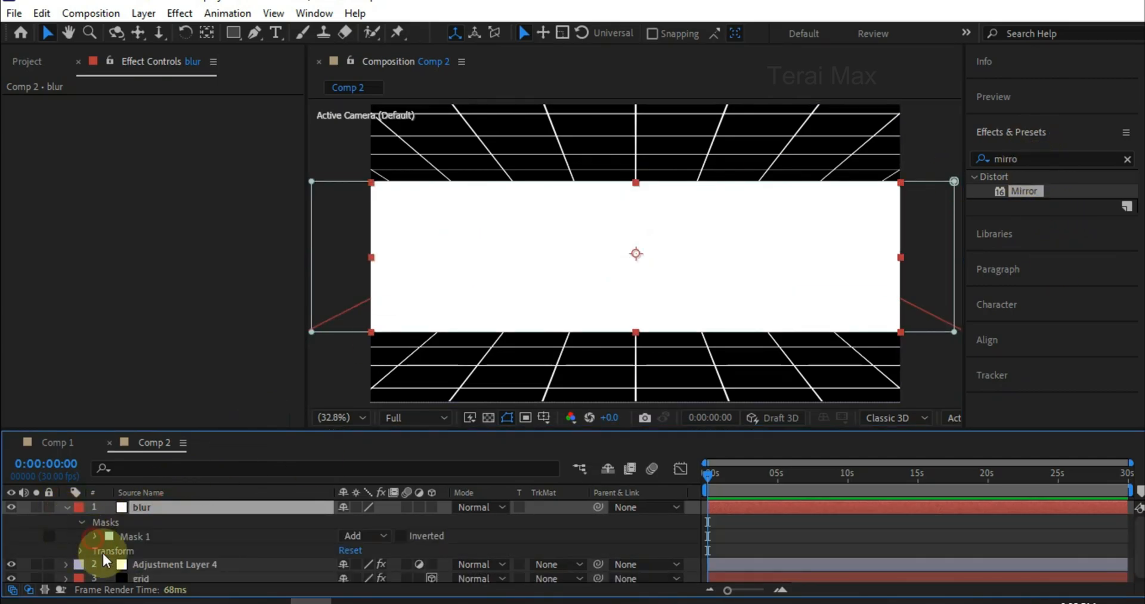
click(94, 536)
drag(363, 545, 557, 542)
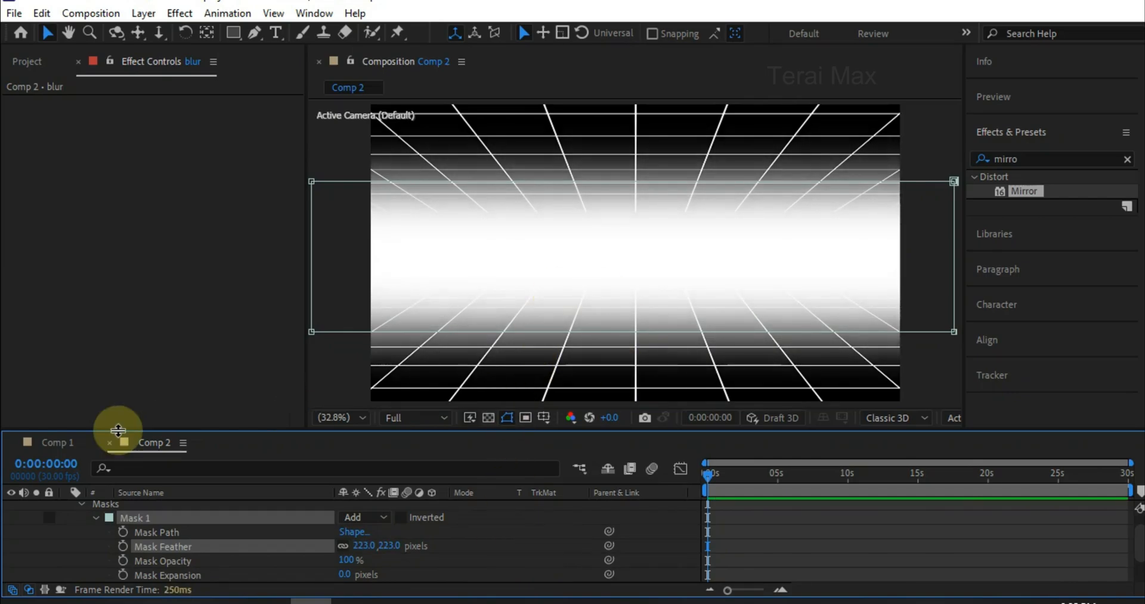
scroll(87, 522, up, 1)
click(66, 507)
- Search the effects for tint and apply Tint to the blur layer
double_click(1023, 158)
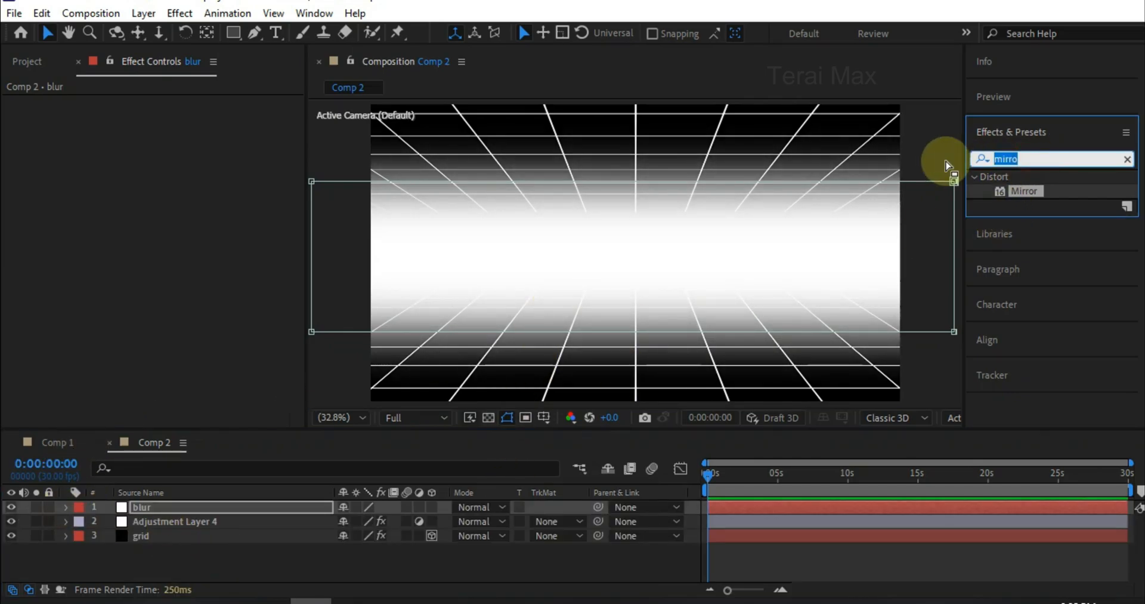
text(tint)
drag(1008, 290, 191, 507)
click(176, 195)
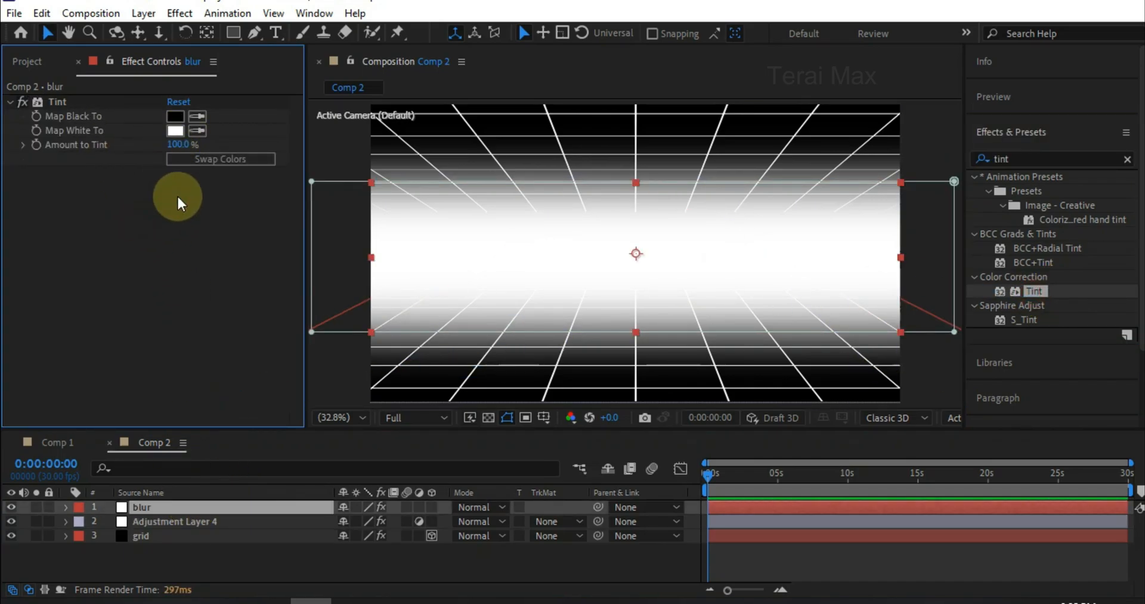
- Set the Tint effect's Map White To color to black and check the scene at other times
click(176, 133)
drag(209, 178, 274, 372)
click(409, 112)
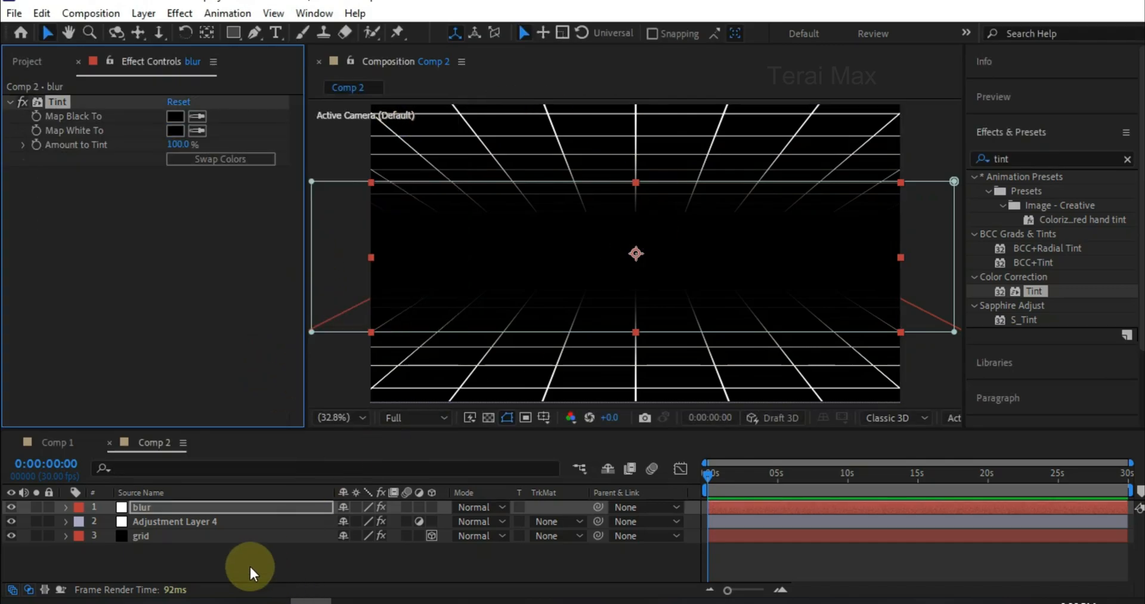
click(789, 474)
click(902, 474)
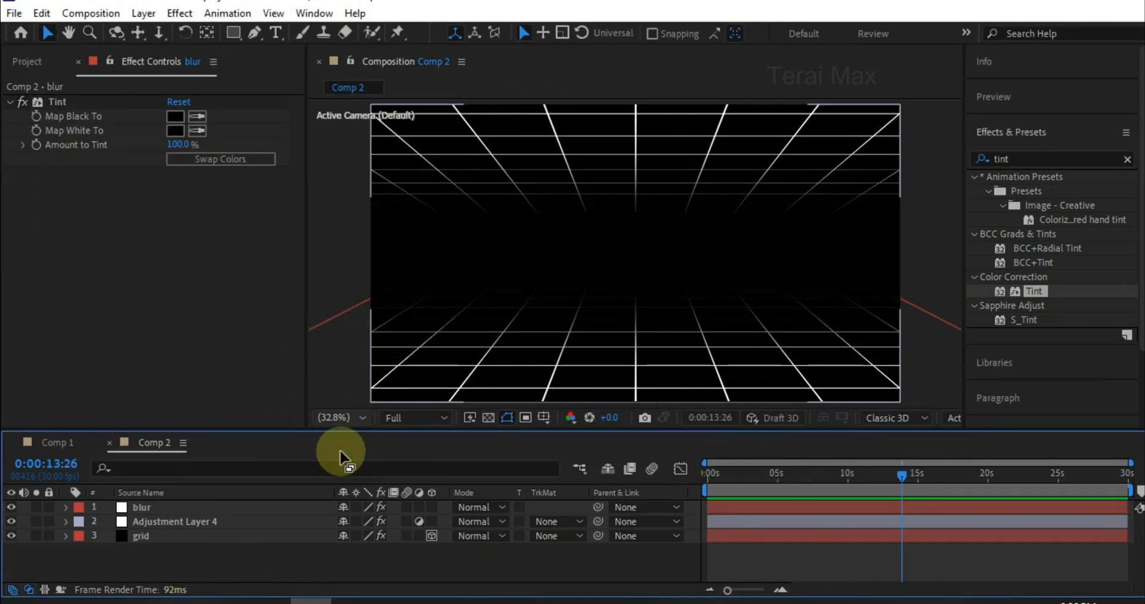
click(149, 535)
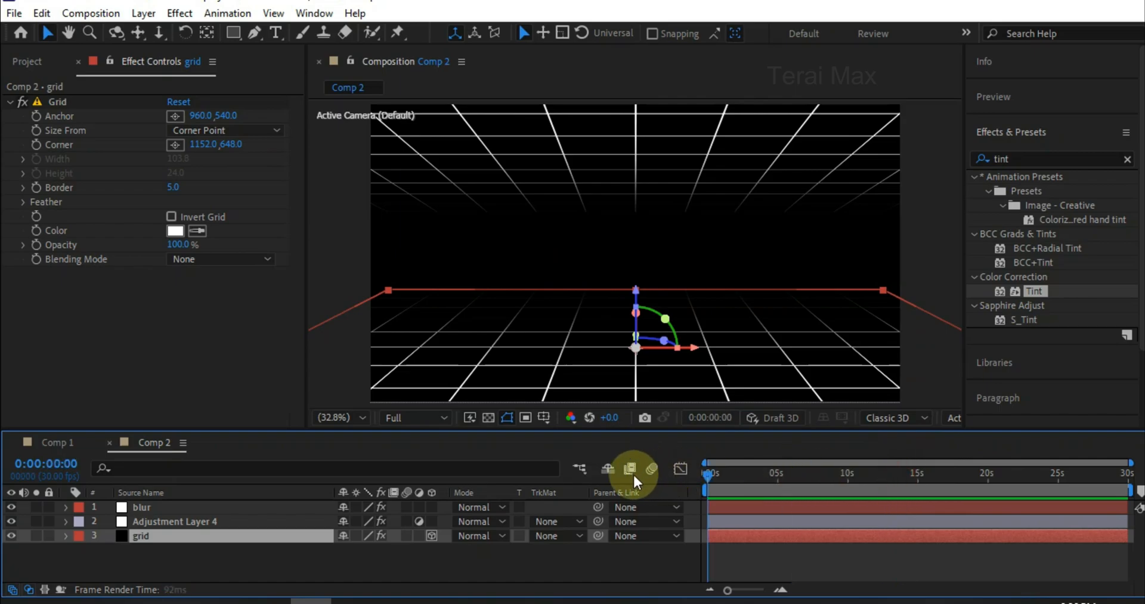
click(37, 115)
click(984, 474)
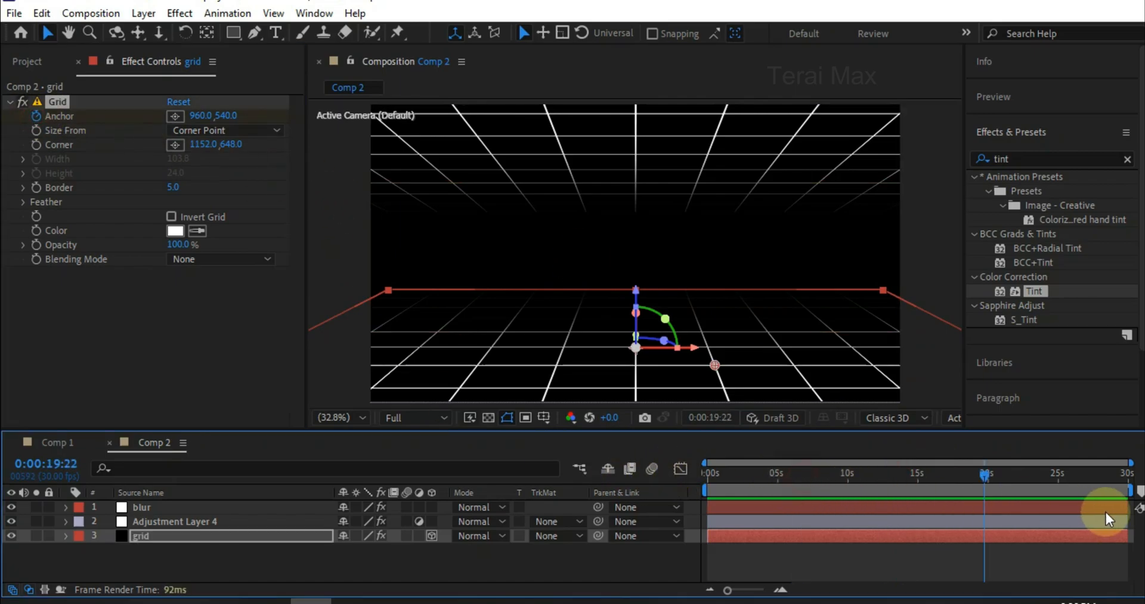
click(229, 116)
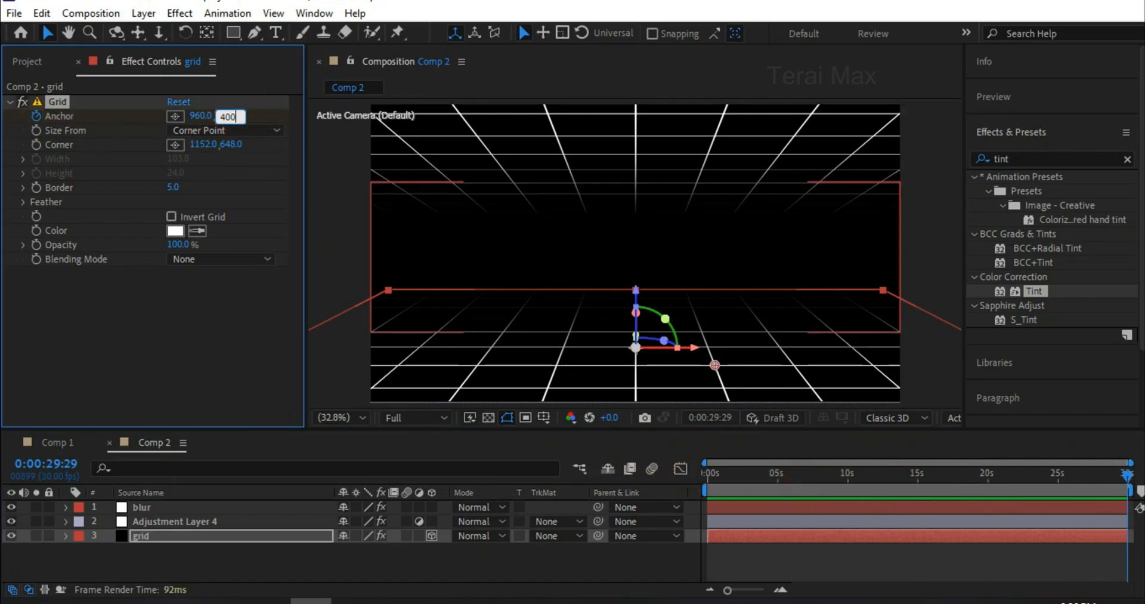
key(ctrl+z)
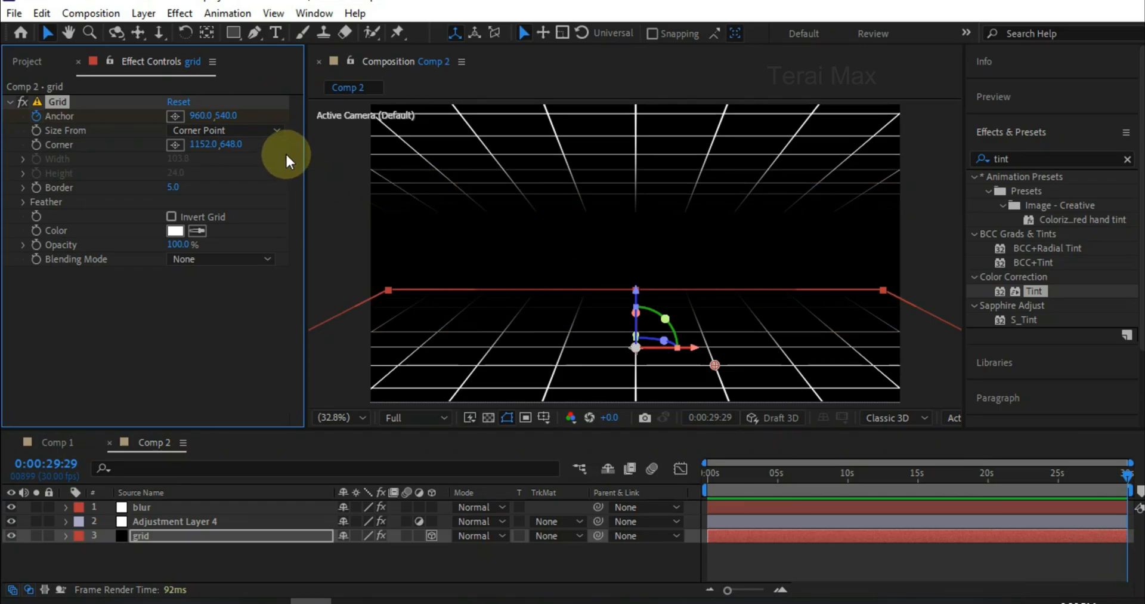
click(239, 133)
click(648, 319)
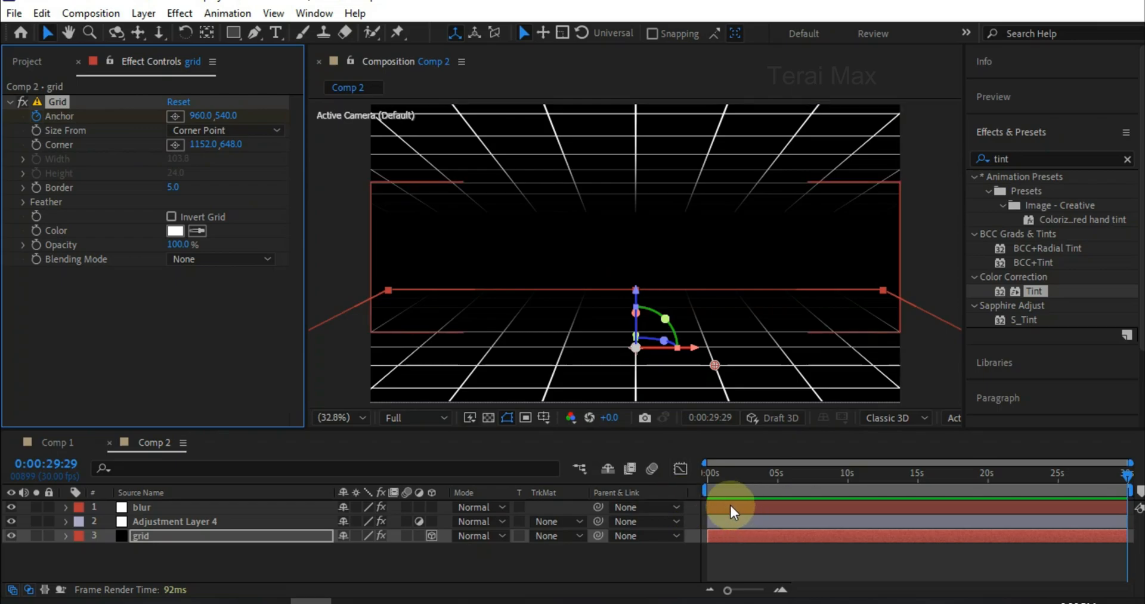
click(250, 538)
key(u)
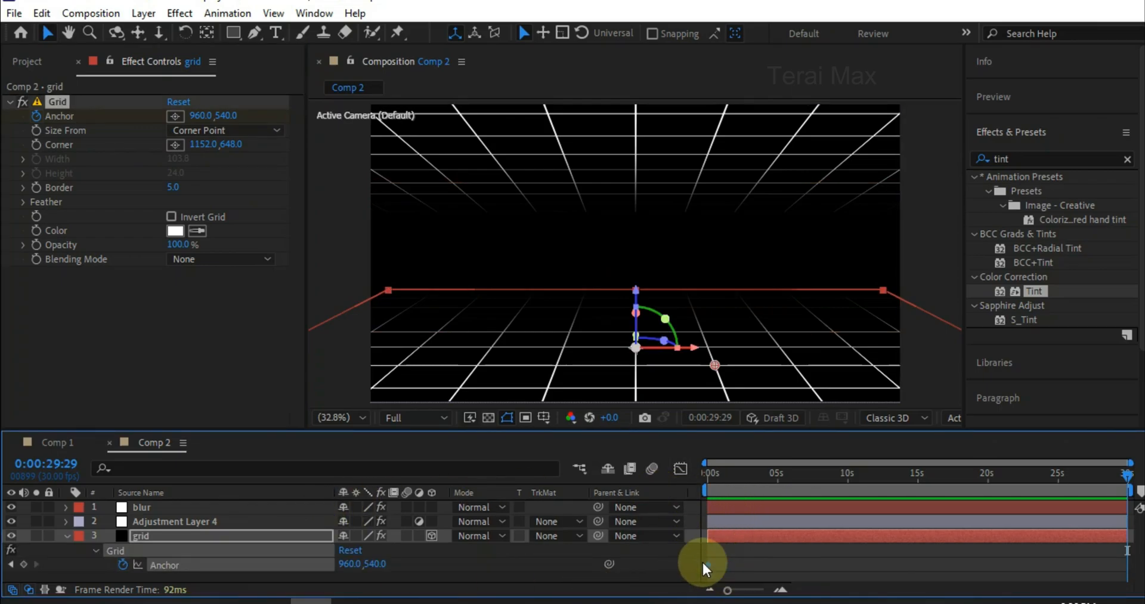
click(67, 535)
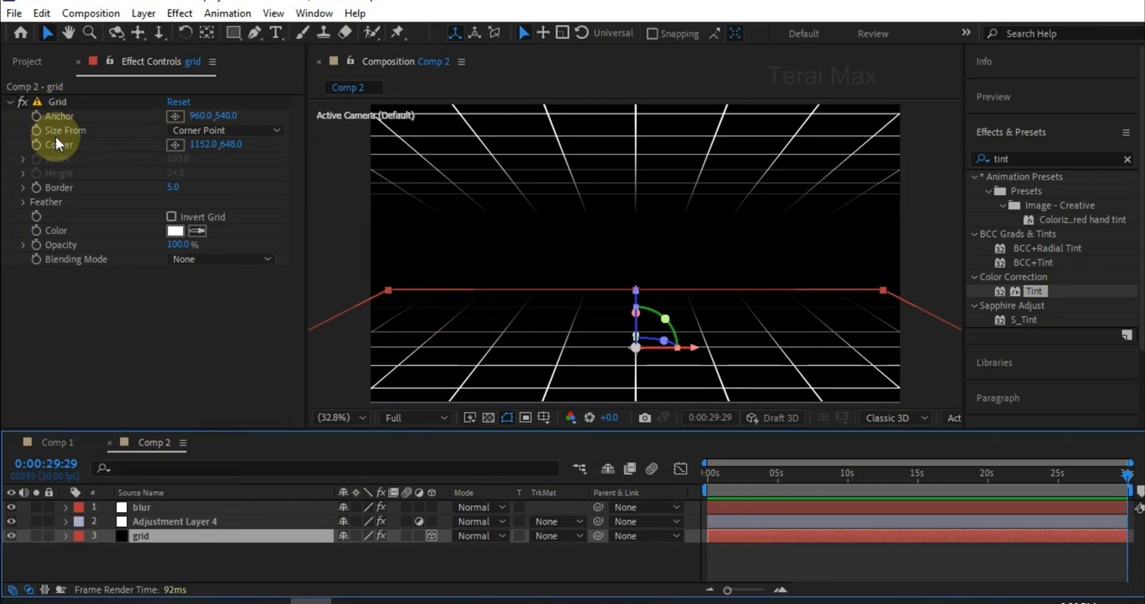
- Set the Grid effect's Size From option to Width Slider on the grid layer
click(170, 132)
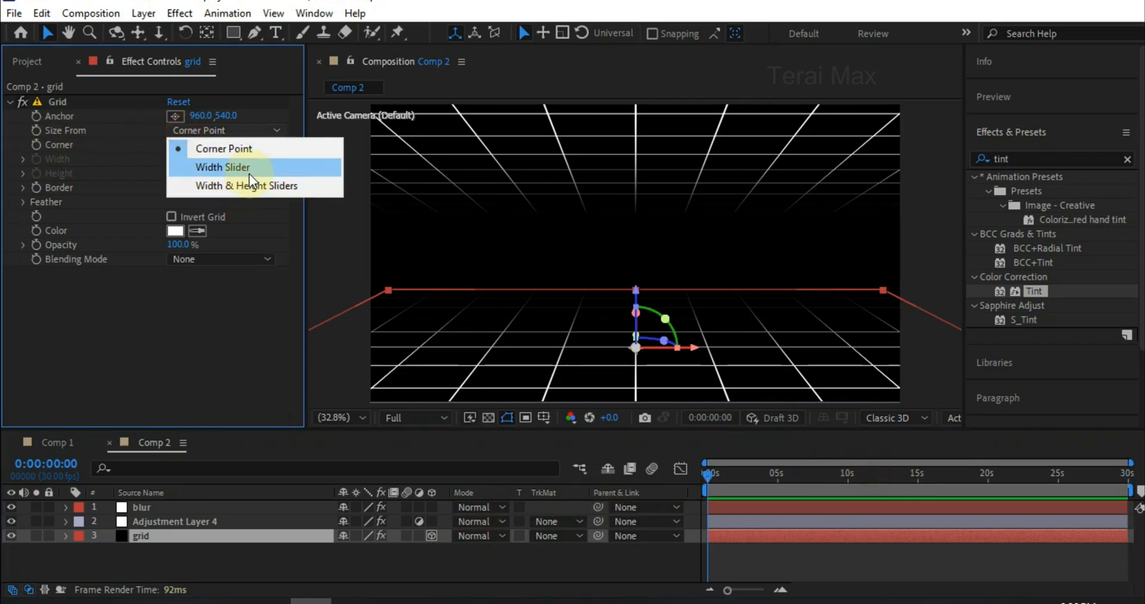
click(242, 174)
click(780, 472)
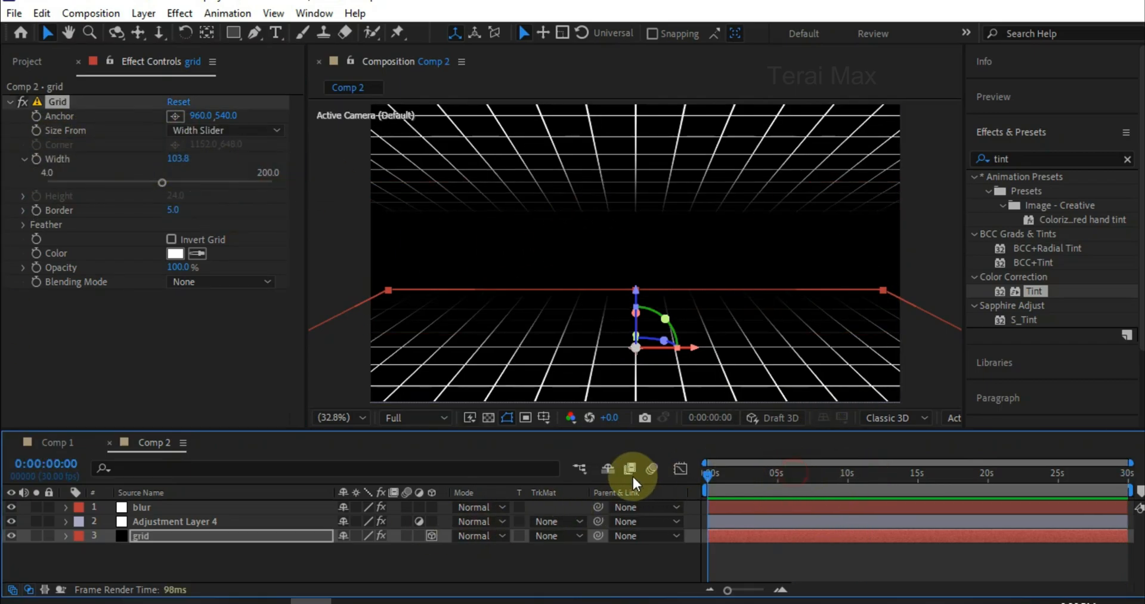
- Keyframe the Grid's Anchor at 0:00:00:00, set it to 960, 4500 at 0:00:29:29, and preview the motion
click(37, 116)
drag(706, 474, 1127, 474)
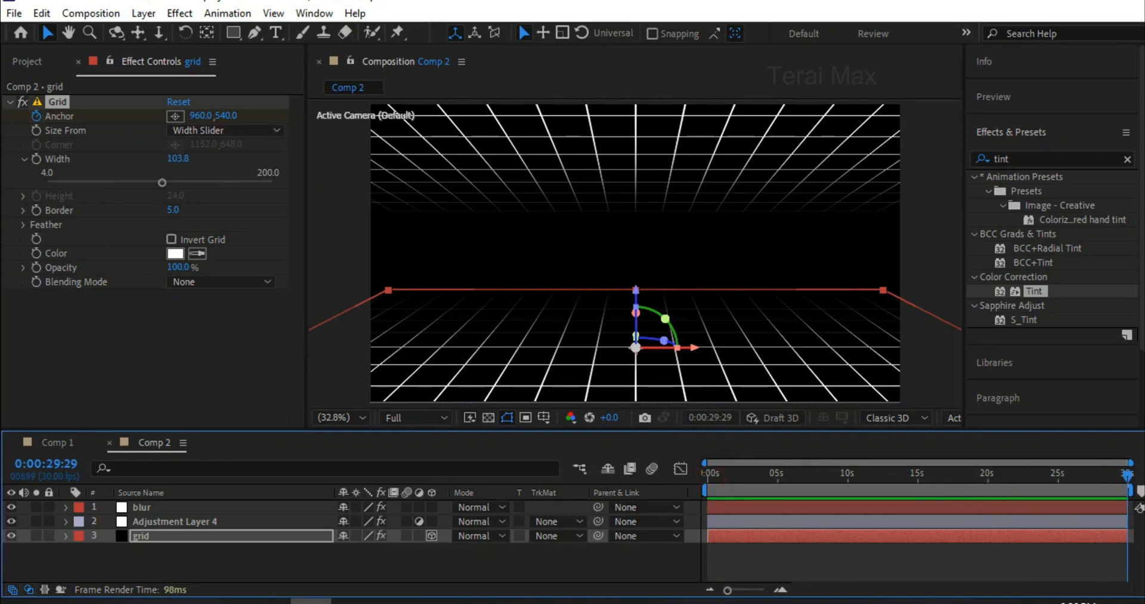
click(227, 116)
key(Return)
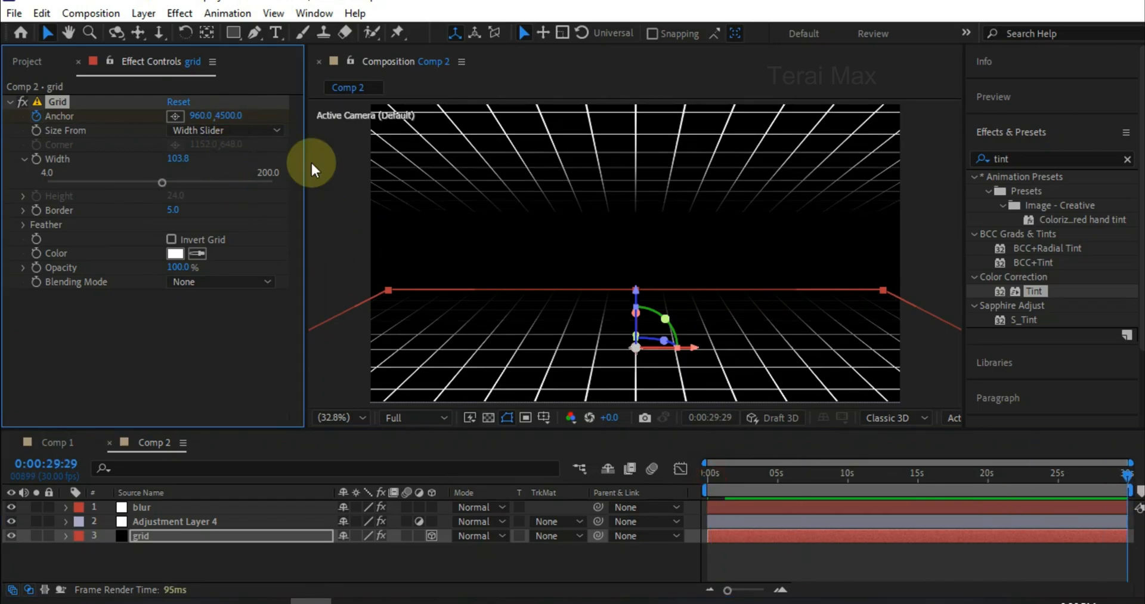
key(space)
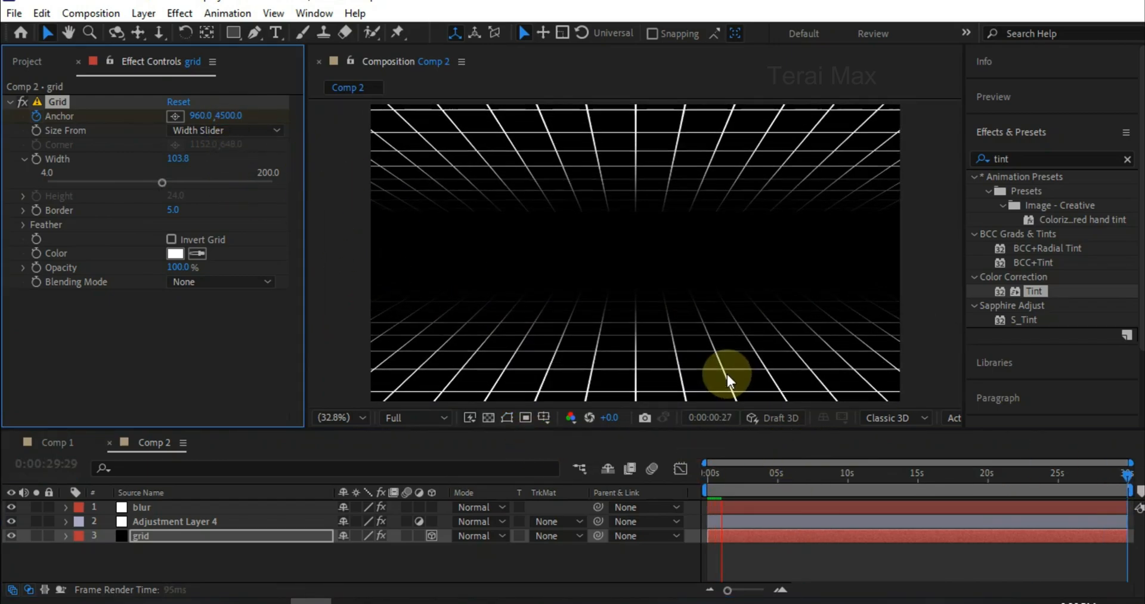
key(space)
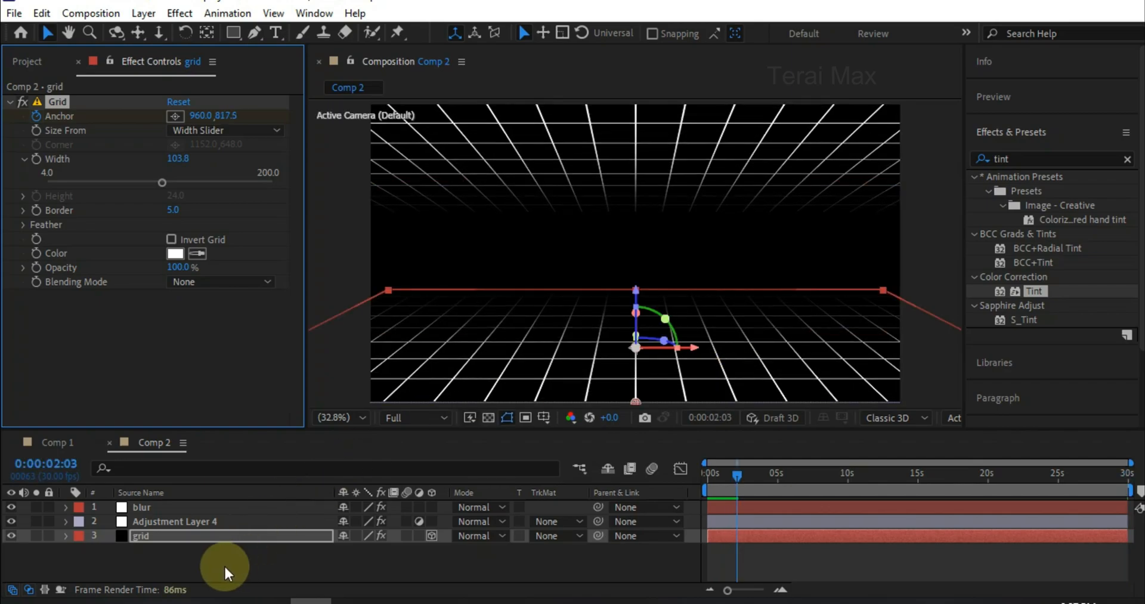
- Add a new adjustment layer and place it directly below the blur layer
right_click(224, 563)
mouse_move(358, 351)
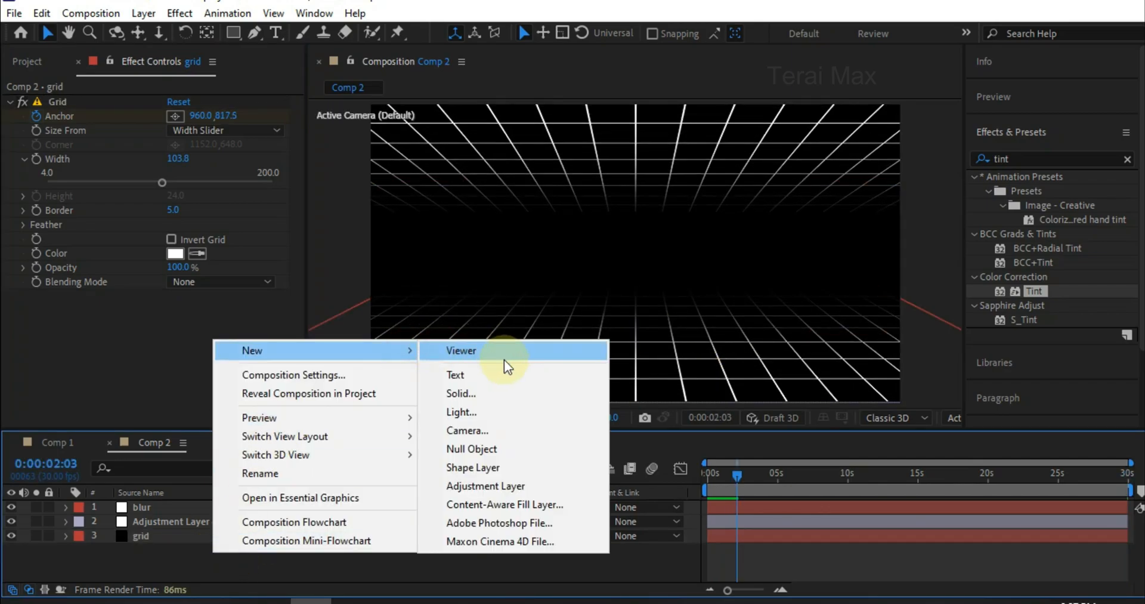
click(508, 485)
click(167, 519)
drag(1011, 159, 961, 161)
drag(150, 505, 161, 520)
- Rename the new adjustment layer as color and glow
right_click(232, 517)
click(263, 468)
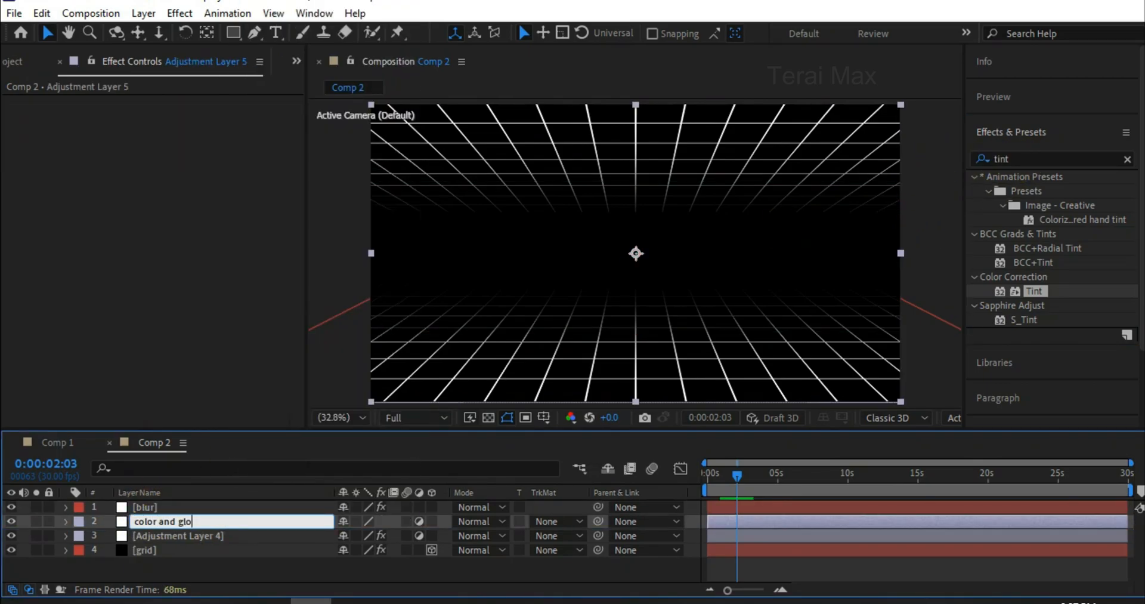
text(color and glow)
key(Return)
- Search the effects for 4- and apply 4-Color Gradient to the color and glow layer
click(1014, 158)
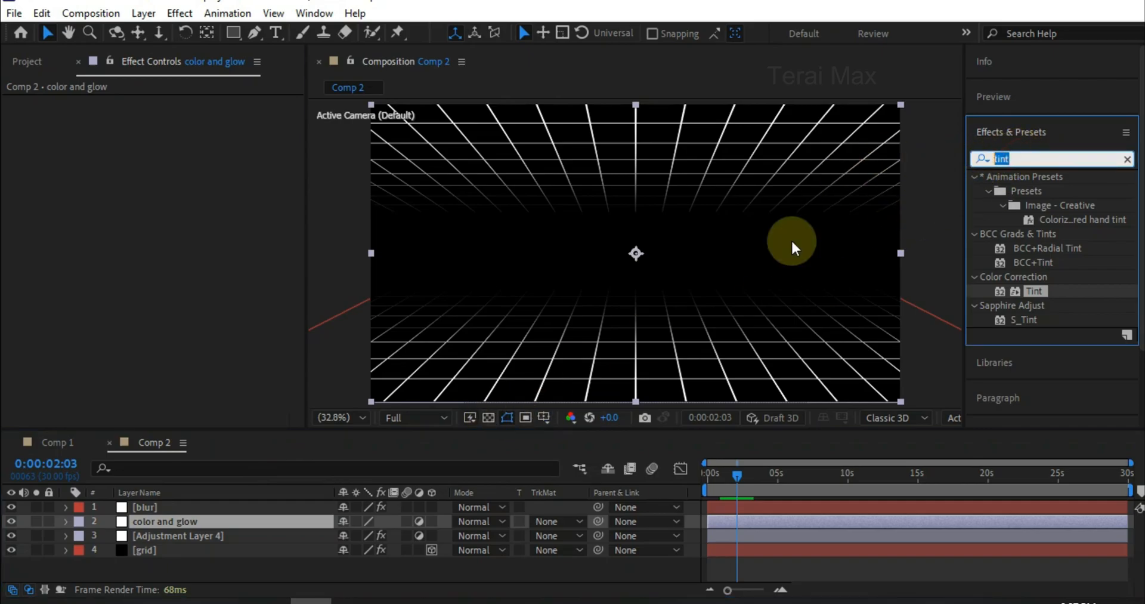
text(4-)
drag(1038, 192, 164, 518)
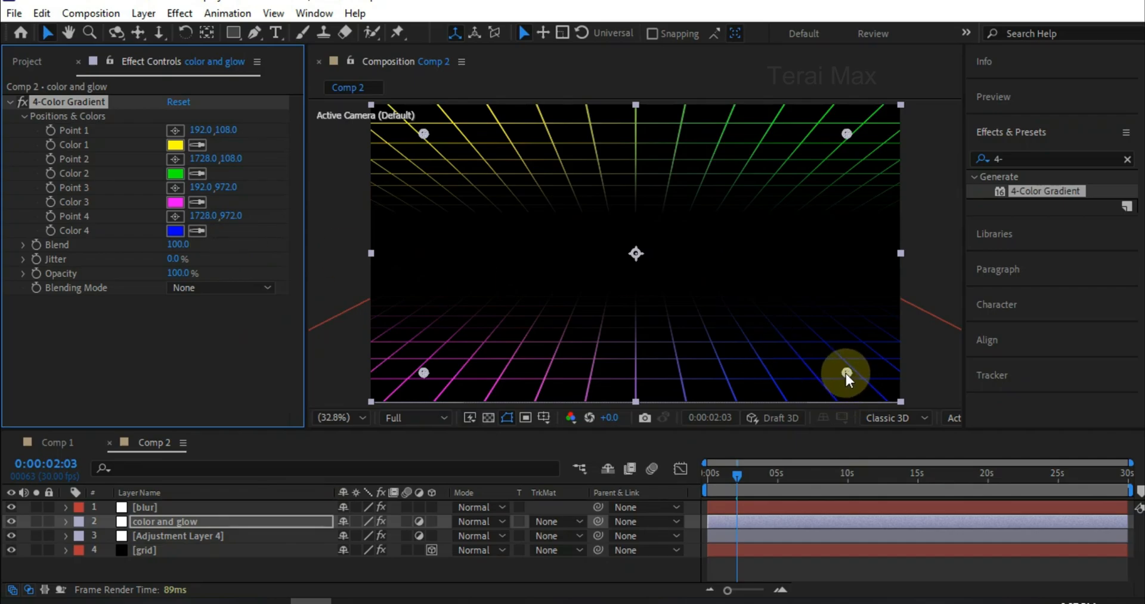
click(9, 102)
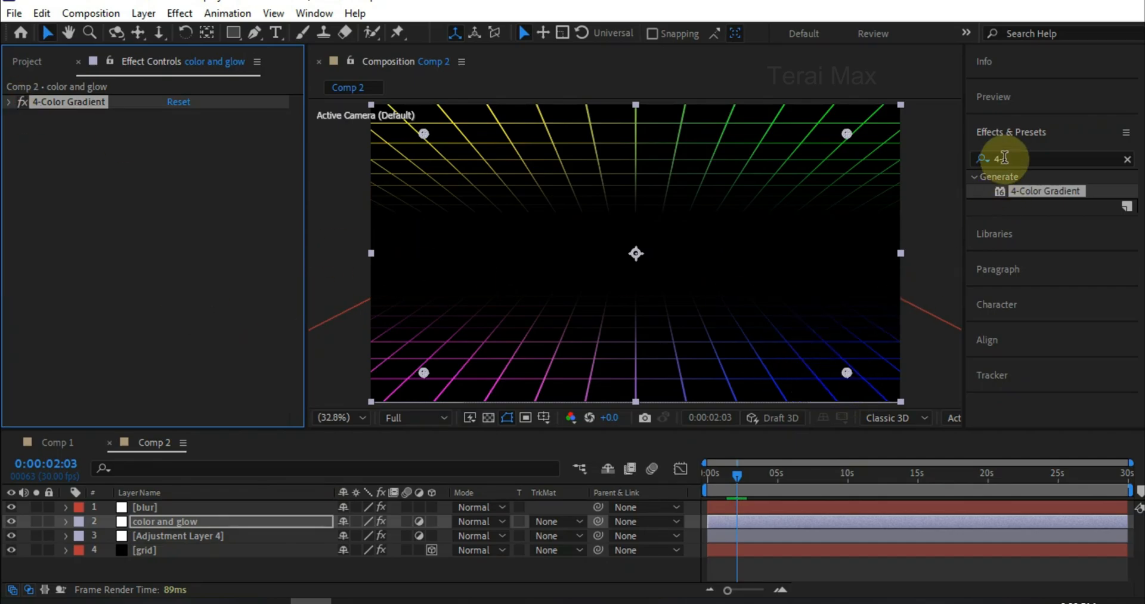
- Search the effects for s_gra, apply S_GradientMulti to the color and glow layer, and delete its 4-Color Gradient
click(1013, 159)
text(s_)
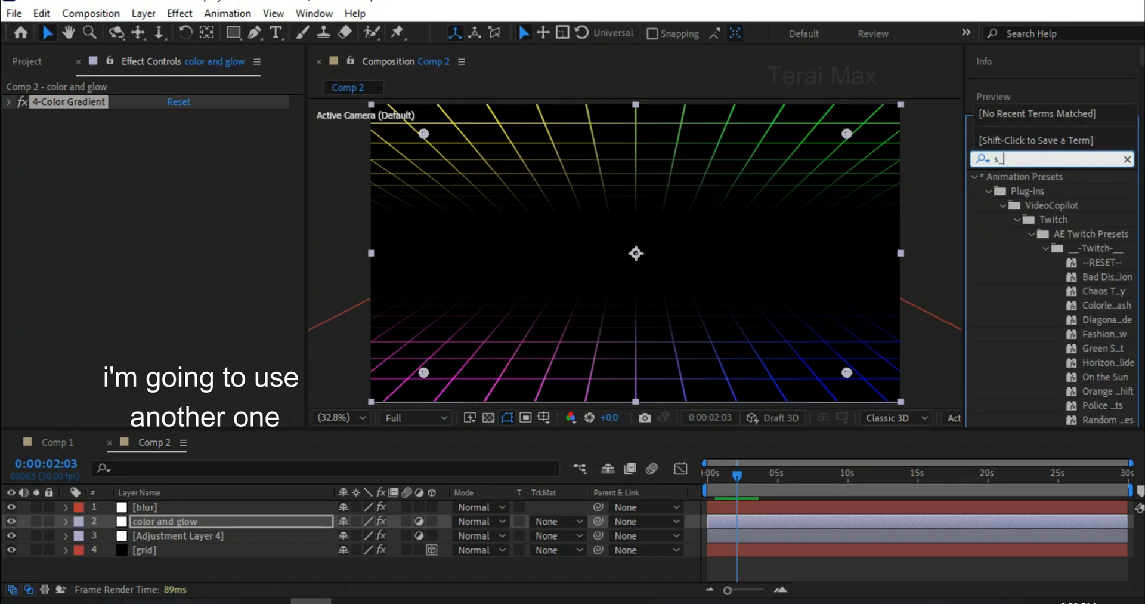
text(ra)
drag(1046, 233, 65, 91)
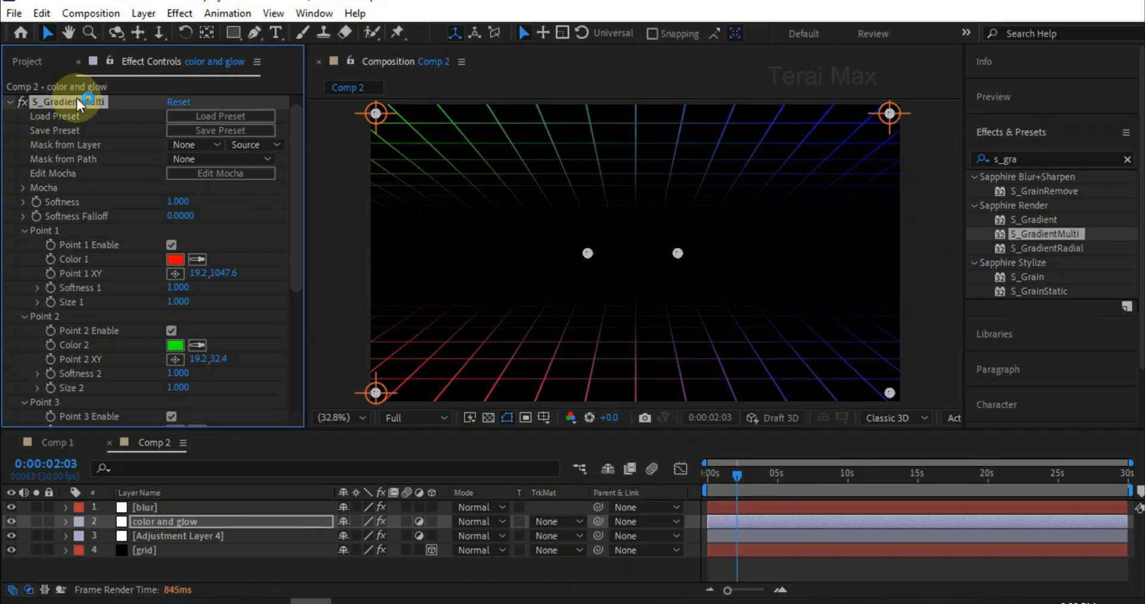
scroll(94, 169, up, 1)
click(66, 108)
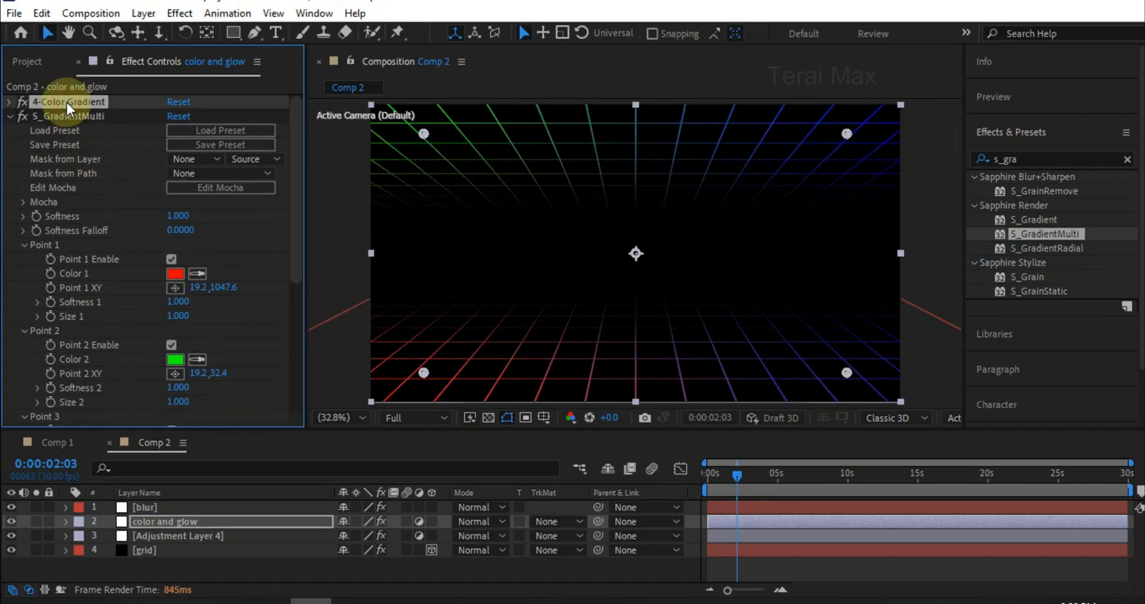
key(Delete)
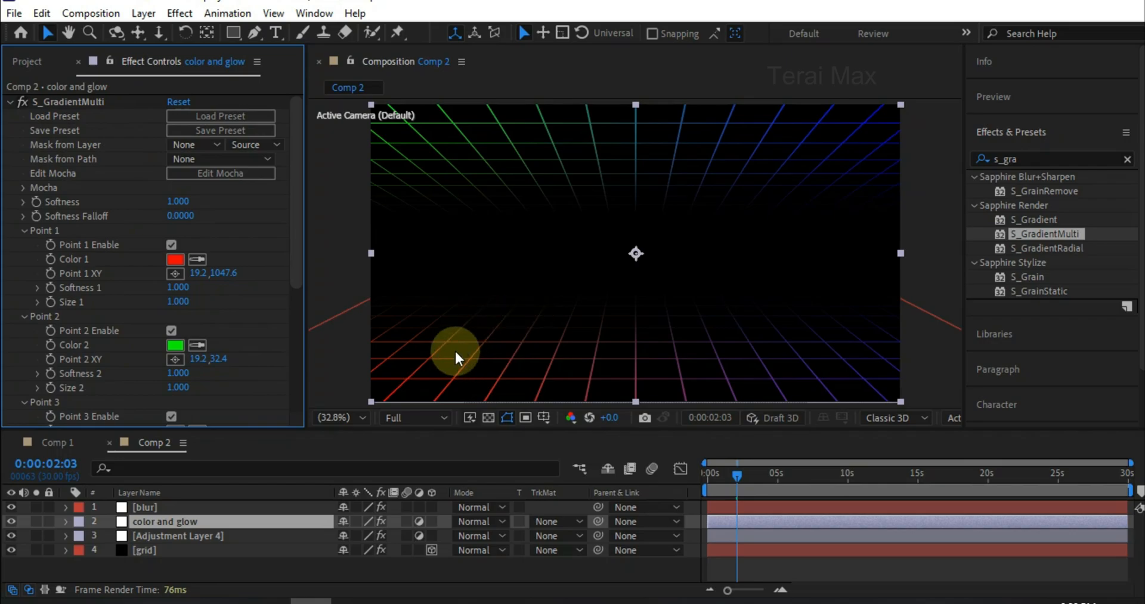
- Enable Point 4 of the S_GradientMulti effect and try to give Color 4 a purple hue
scroll(201, 320, down, 5)
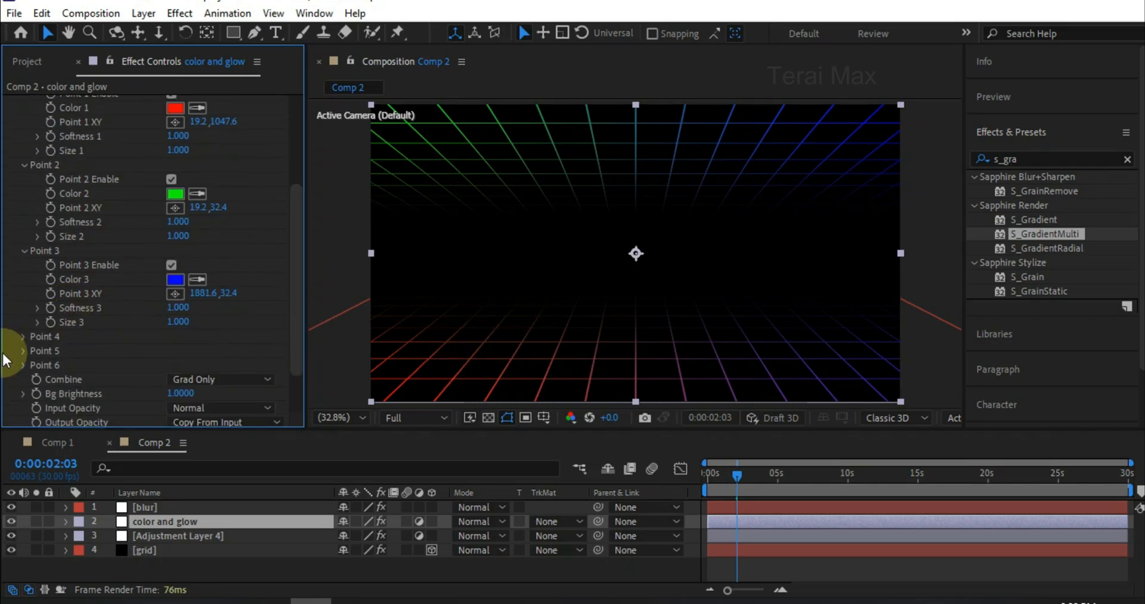
click(22, 336)
click(174, 364)
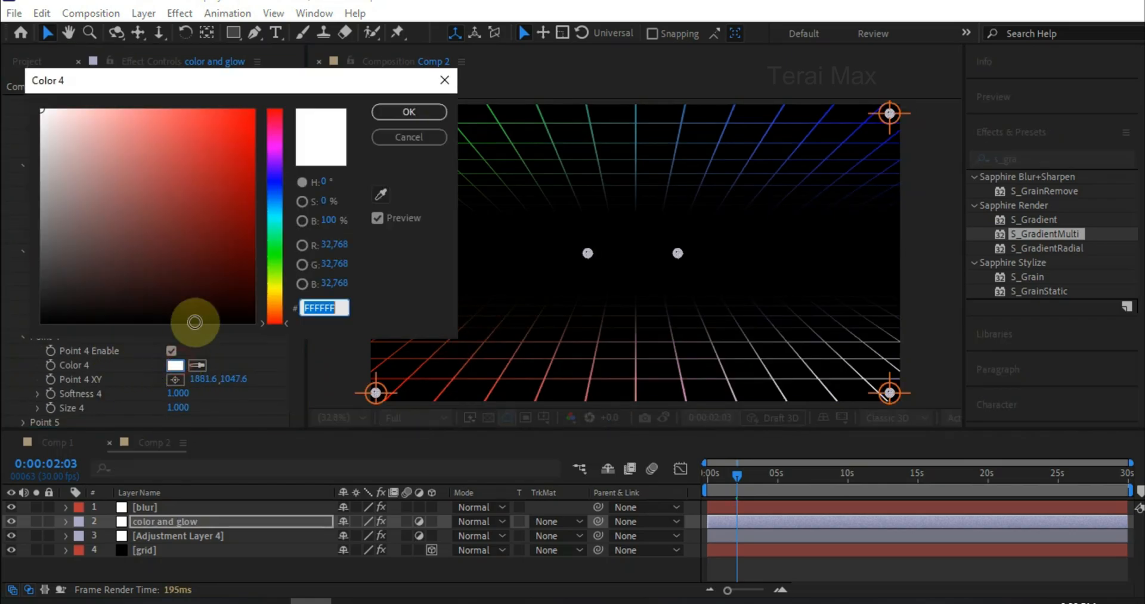
drag(276, 181, 299, 167)
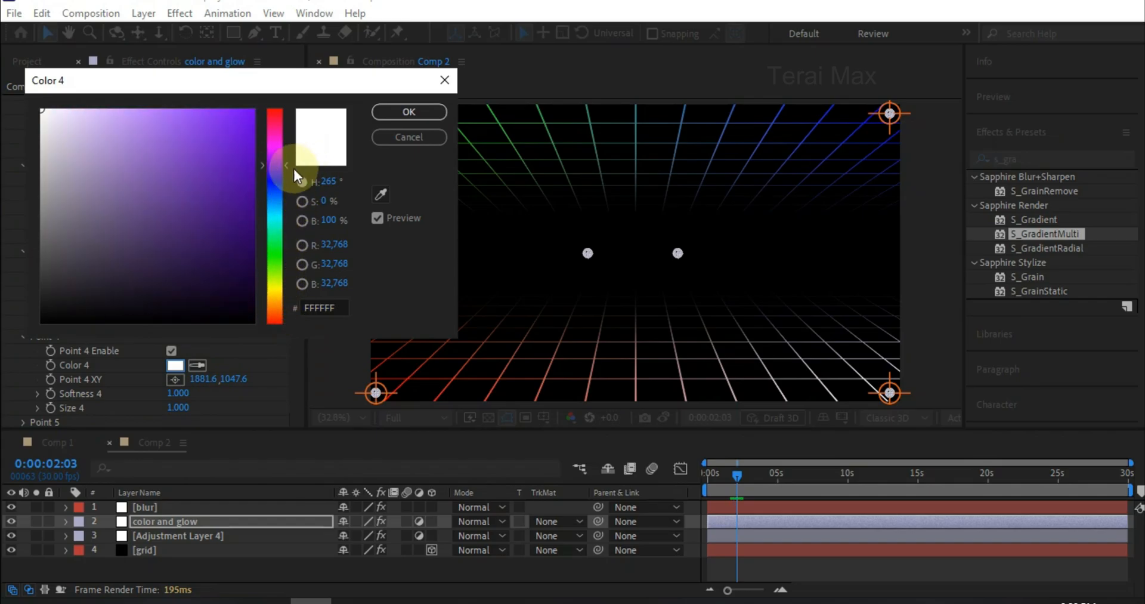
click(409, 112)
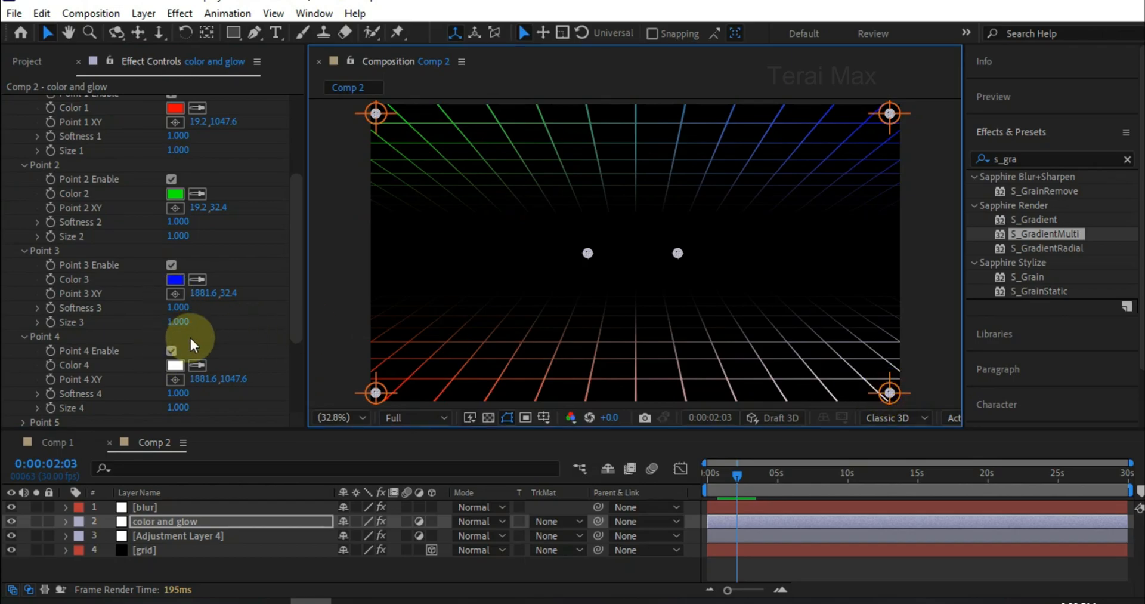
- Change the Color 4 swatch of the S_GradientMulti effect to a bright magenta
scroll(190, 337, down, 3)
click(175, 345)
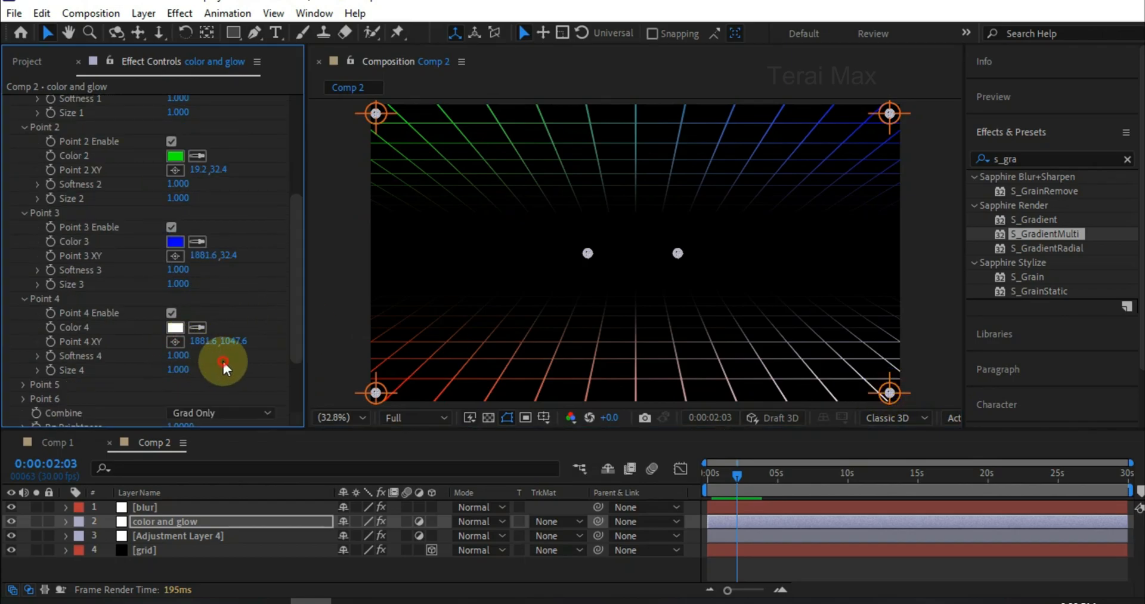
scroll(460, 327, down, 2)
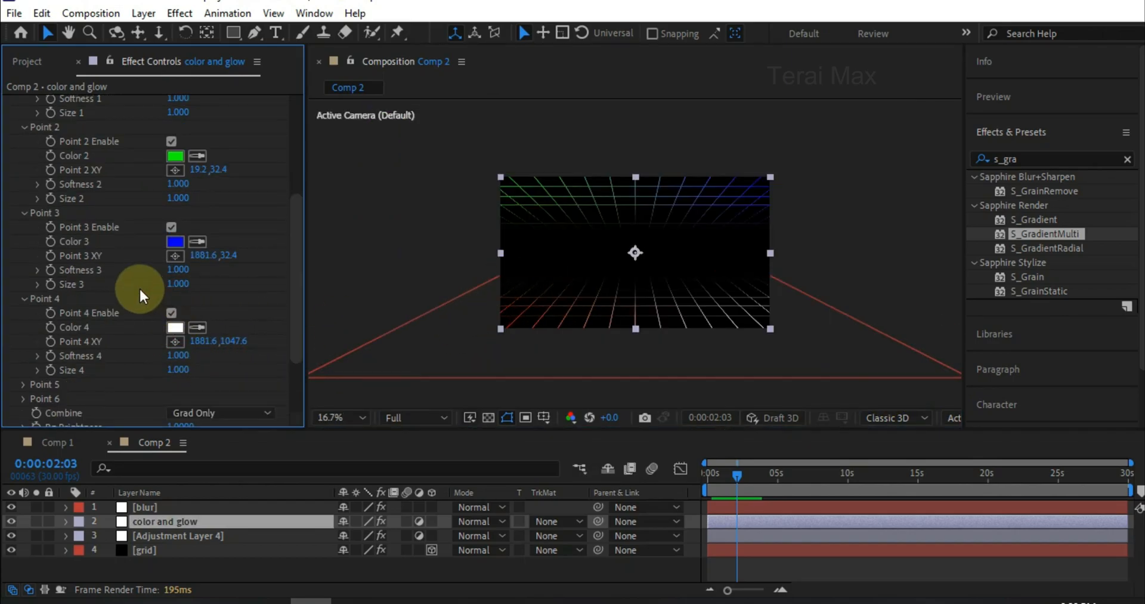
scroll(143, 295, up, 5)
click(56, 103)
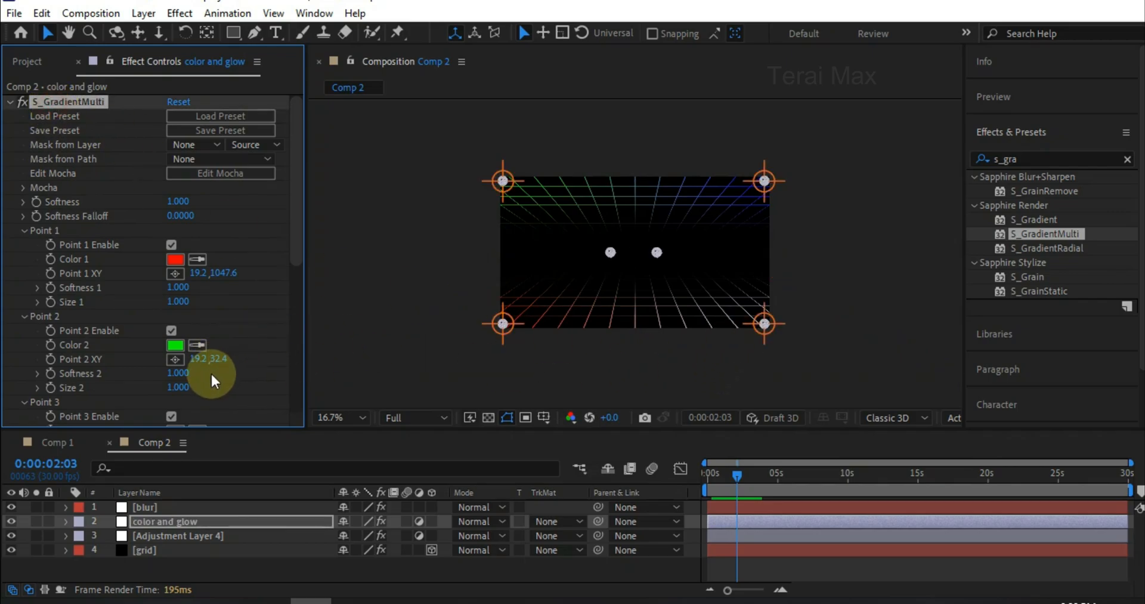
scroll(214, 371, down, 5)
click(175, 364)
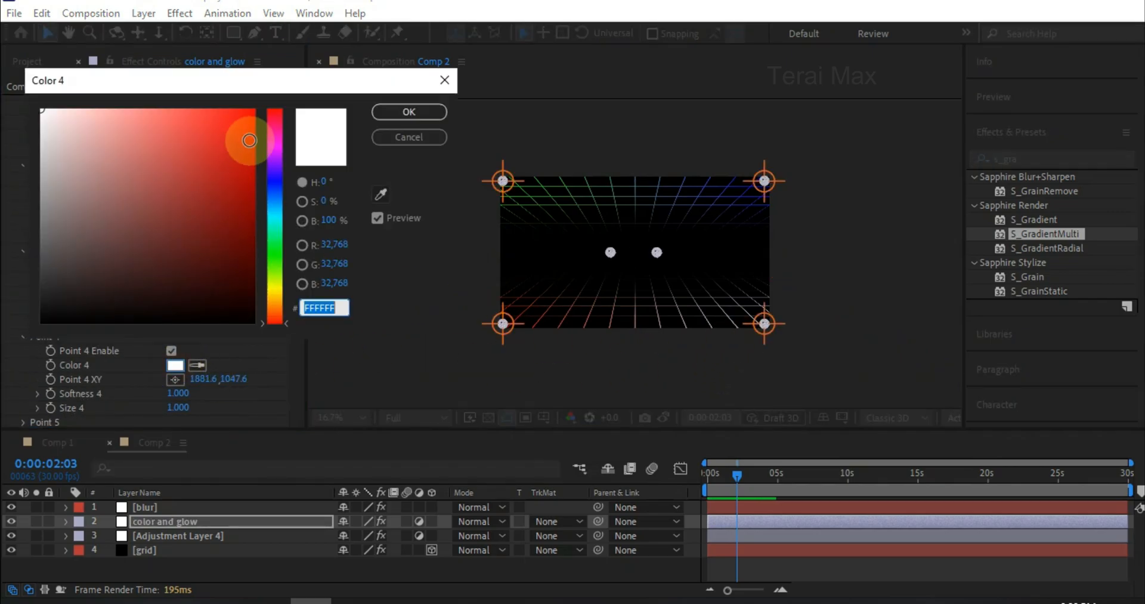
click(274, 142)
drag(242, 131, 245, 108)
click(409, 112)
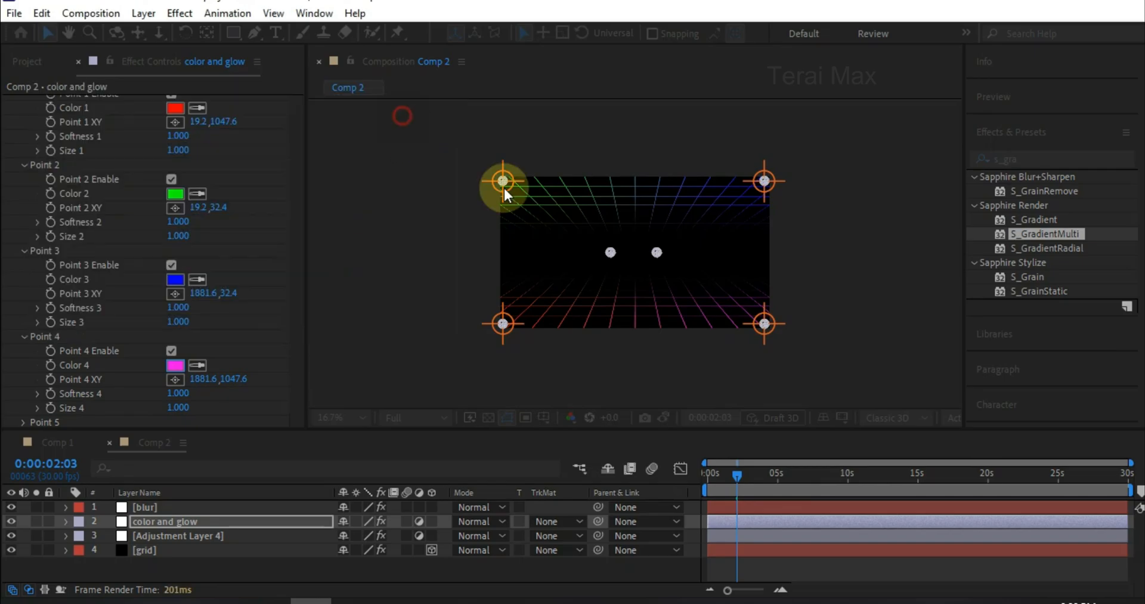
- Enable Point 5 of the gradient and set Color 5 to light blue
scroll(217, 366, down, 3)
click(23, 309)
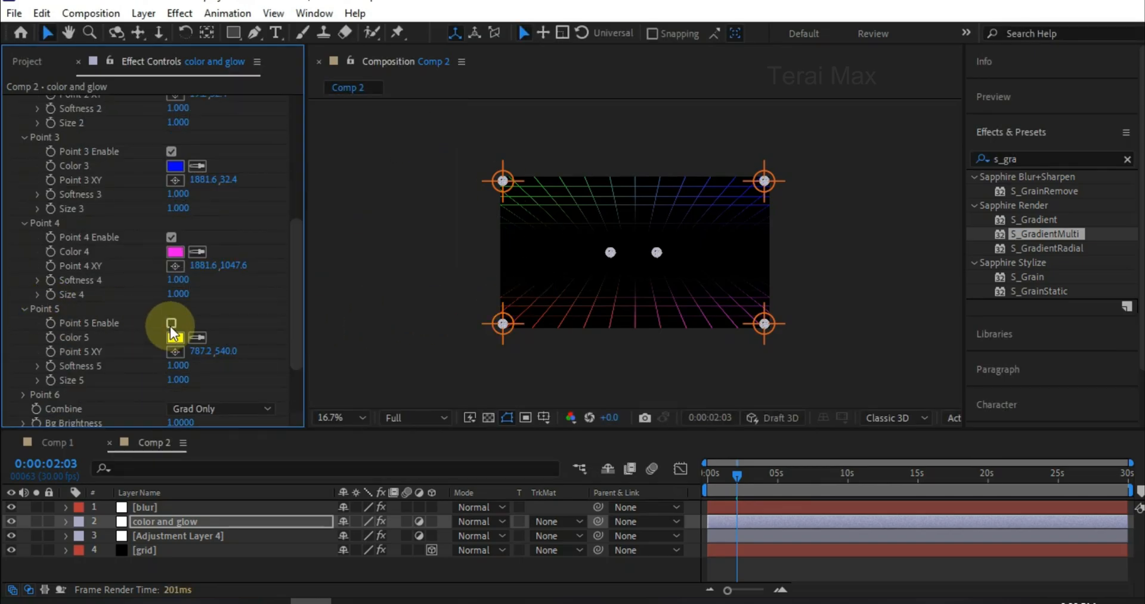
click(175, 337)
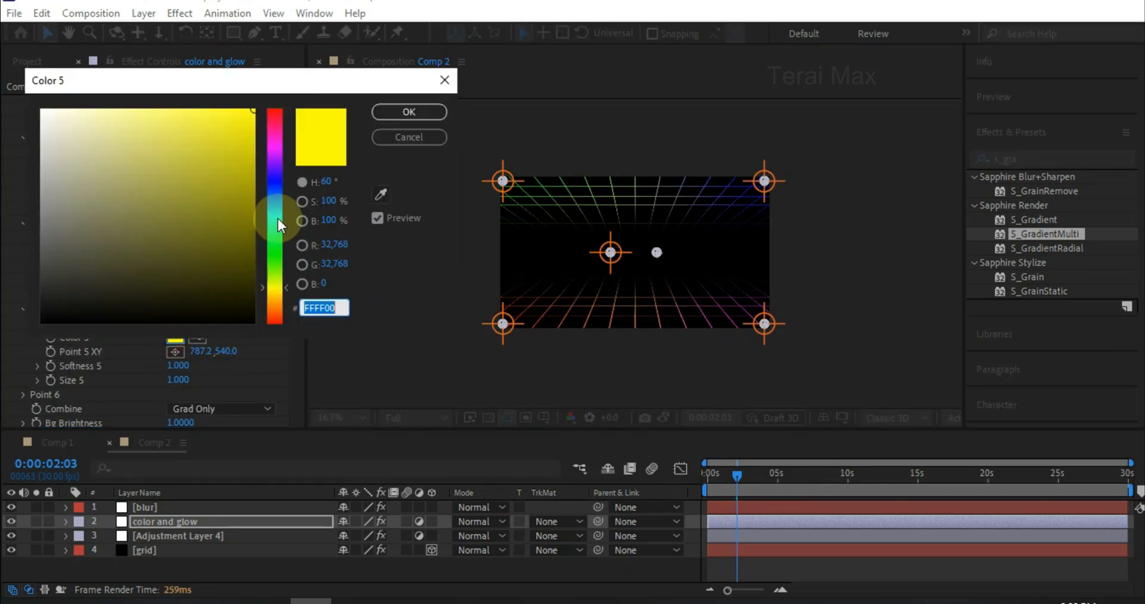
drag(278, 220, 281, 208)
click(399, 113)
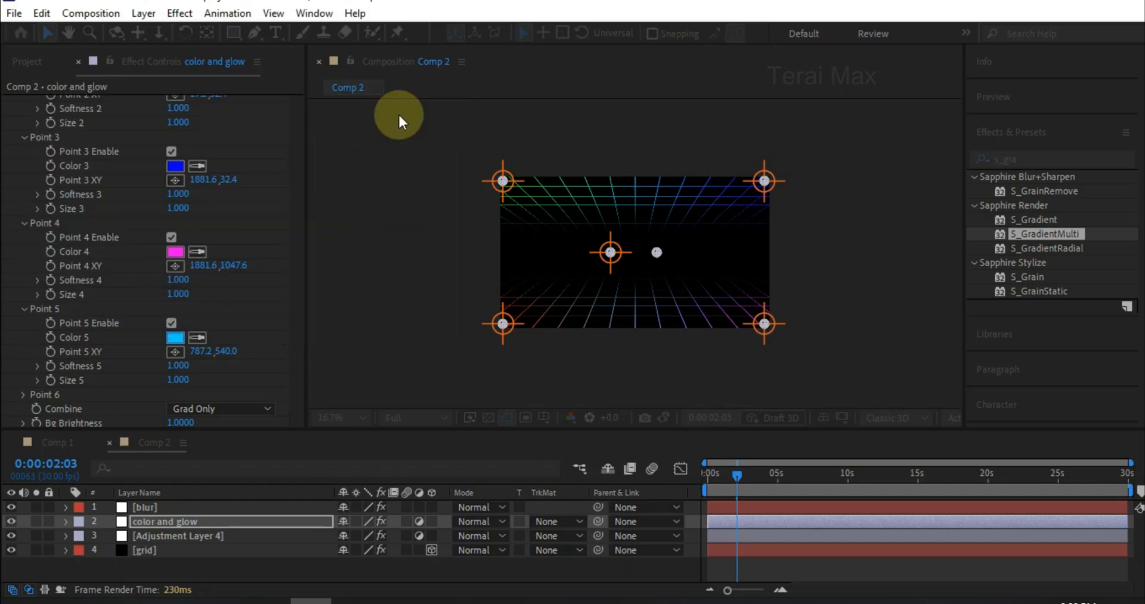
- Enable Point 6 of the gradient and set Color 6 to a slightly muted magenta pink
scroll(227, 375, down, 2)
click(24, 357)
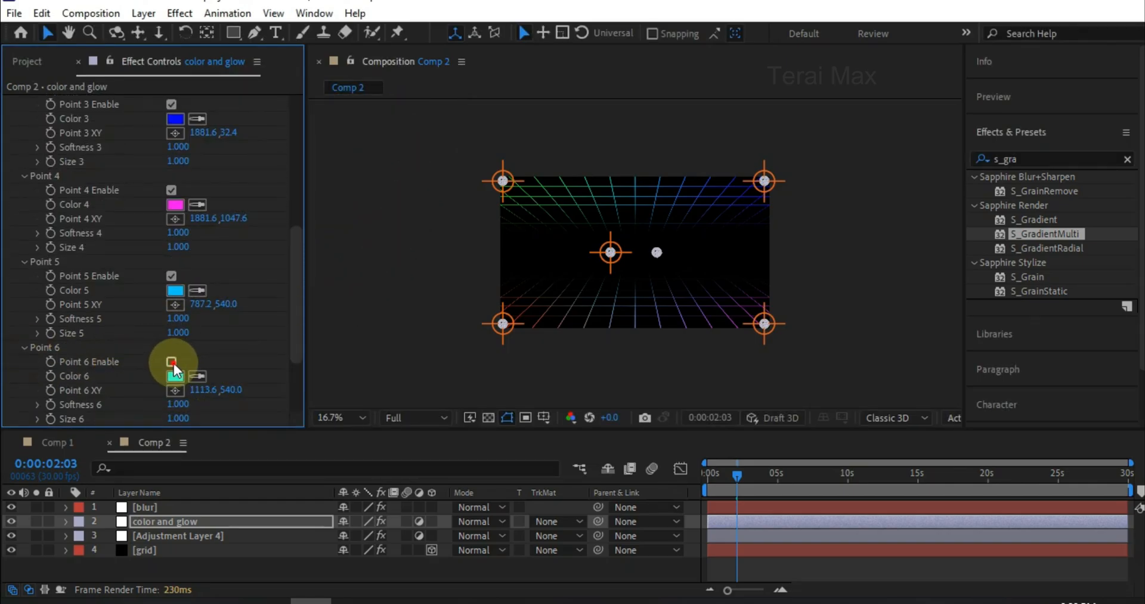
click(174, 362)
mouse_move(277, 266)
mouse_down()
mouse_move(275, 252)
mouse_move(277, 276)
mouse_up()
click(425, 137)
click(175, 376)
drag(277, 138, 278, 153)
drag(246, 119, 225, 135)
click(396, 113)
click(358, 417)
click(331, 148)
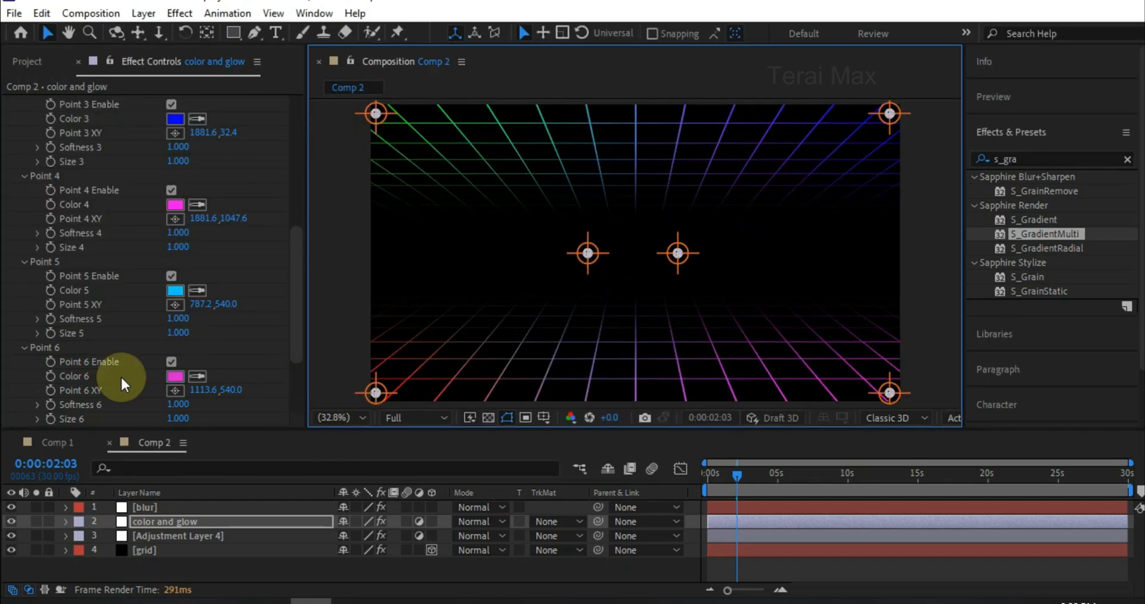
- Search the effects for glow and apply the Stylize Glow effect to the color and glow layer
scroll(33, 230, up, 10)
click(8, 102)
click(1029, 159)
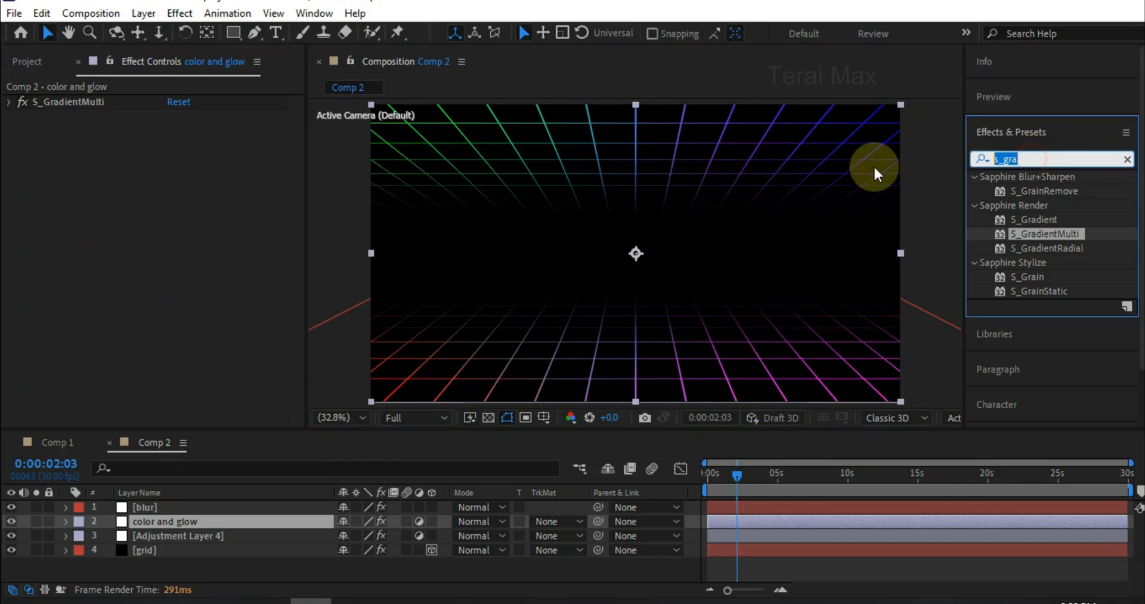
text(glow)
scroll(1043, 322, down, 5)
scroll(1043, 316, down, 5)
drag(1037, 224, 207, 528)
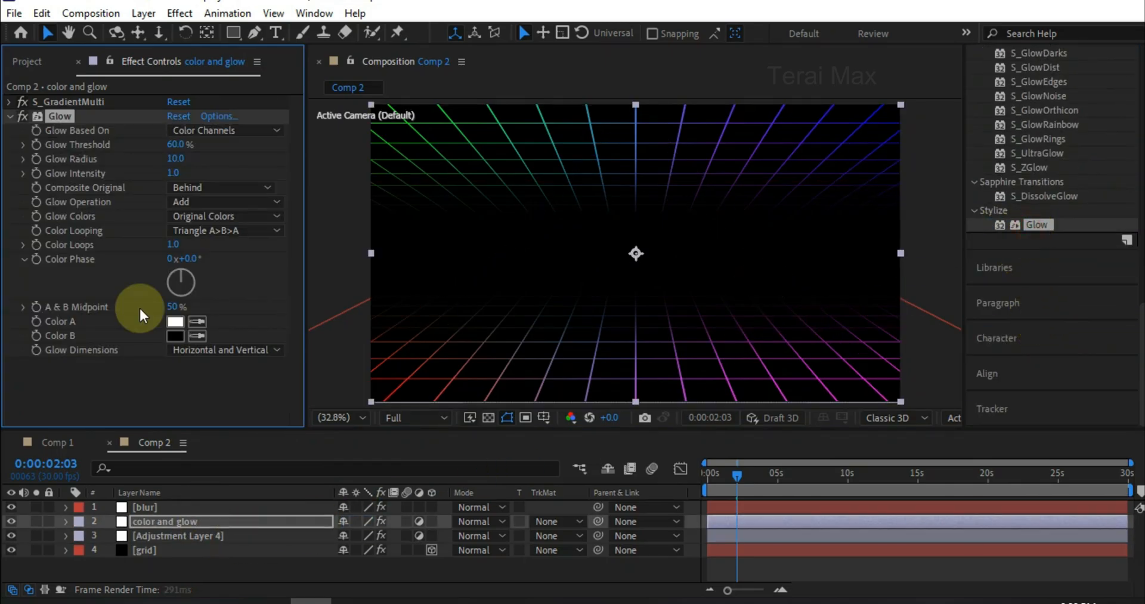
- Set the Glow Radius to 0.0 and the Glow Intensity to 7.4, comparing the result with the effect off
click(21, 117)
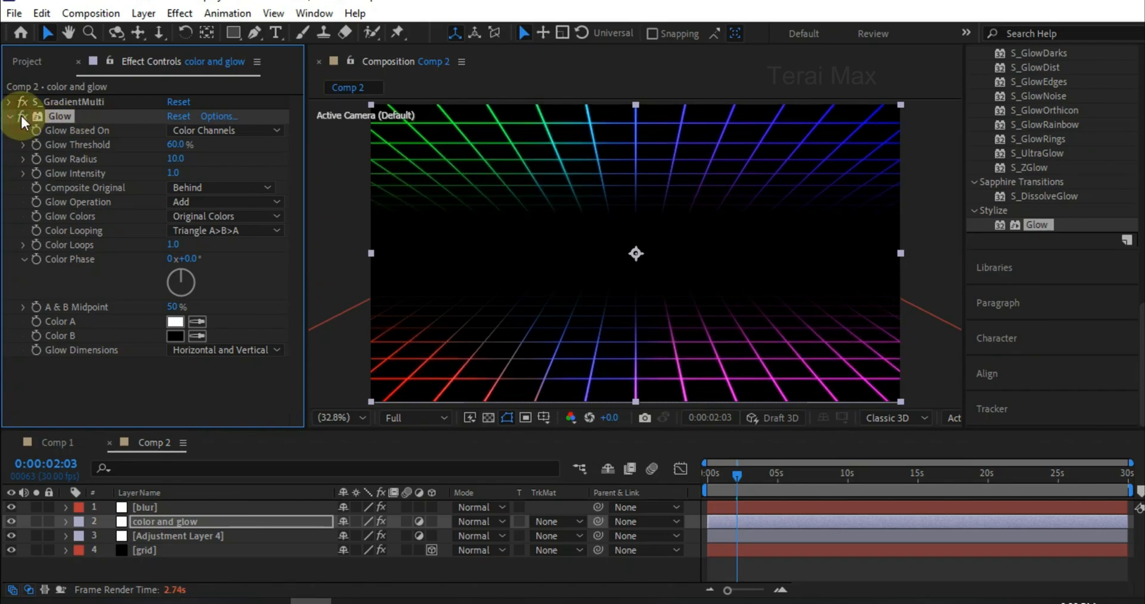
drag(171, 166, 172, 170)
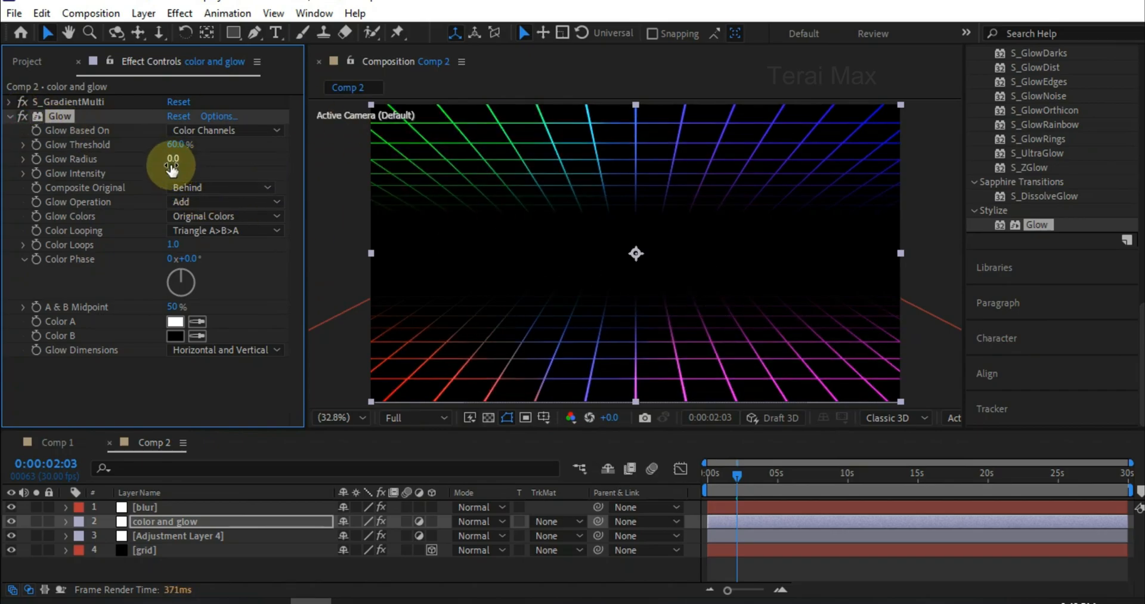
click(21, 117)
click(22, 117)
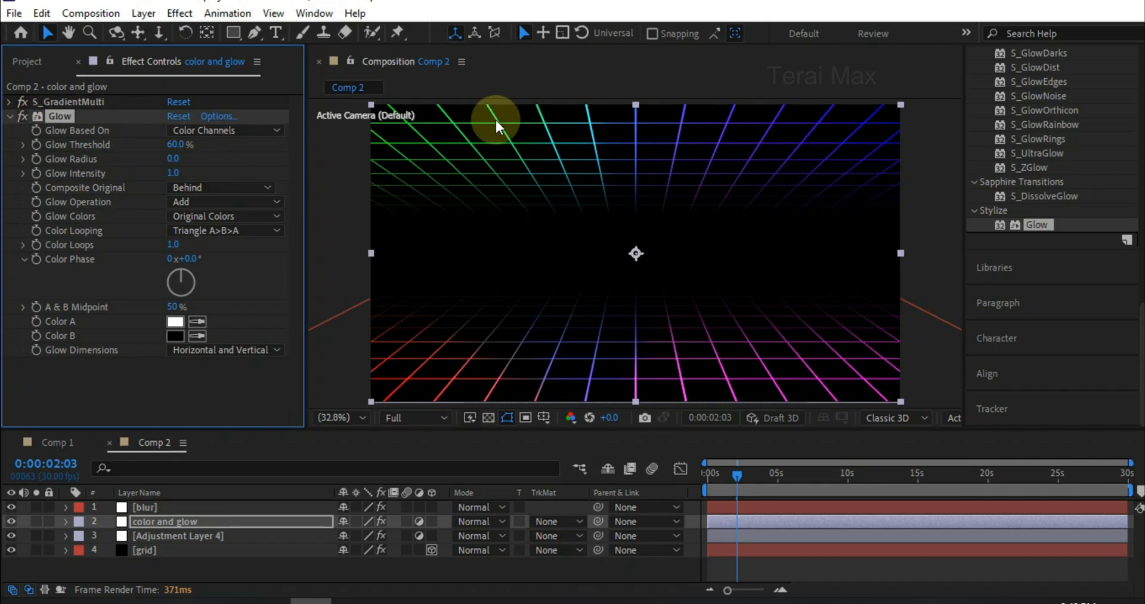
drag(174, 174, 693, 213)
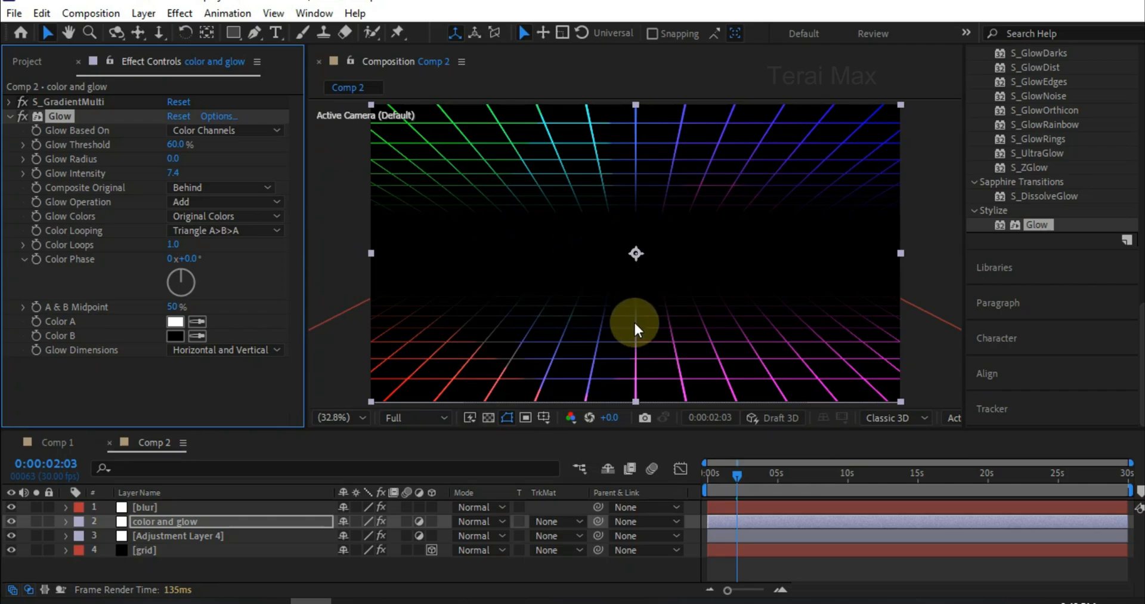
click(10, 117)
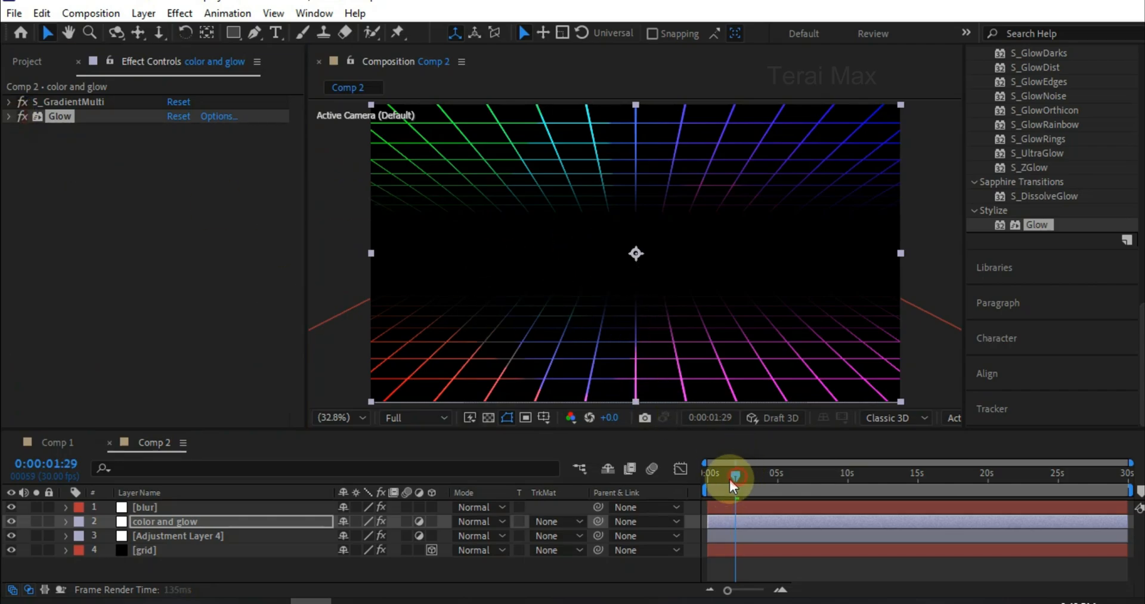
- Add a starting keyframe for Color 1 of S_GradientMulti at 0:00:00:00
drag(729, 477, 642, 489)
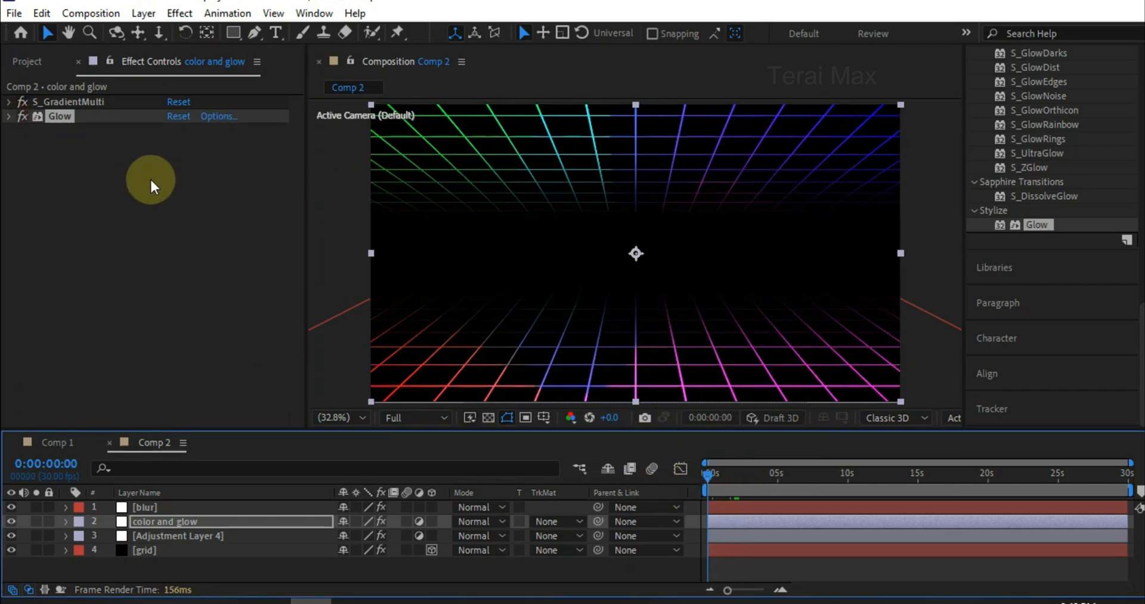
click(9, 102)
scroll(124, 255, down, 3)
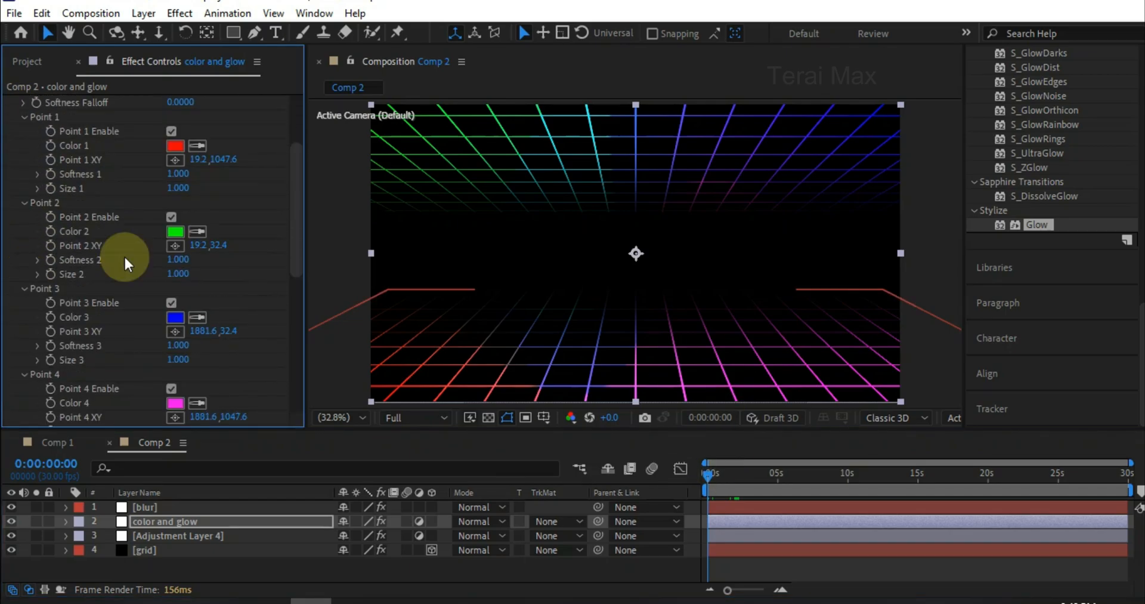
click(49, 144)
- At 0:00:04:29, set Color 1 to the green of Color 2 and preview the color transition
click(773, 476)
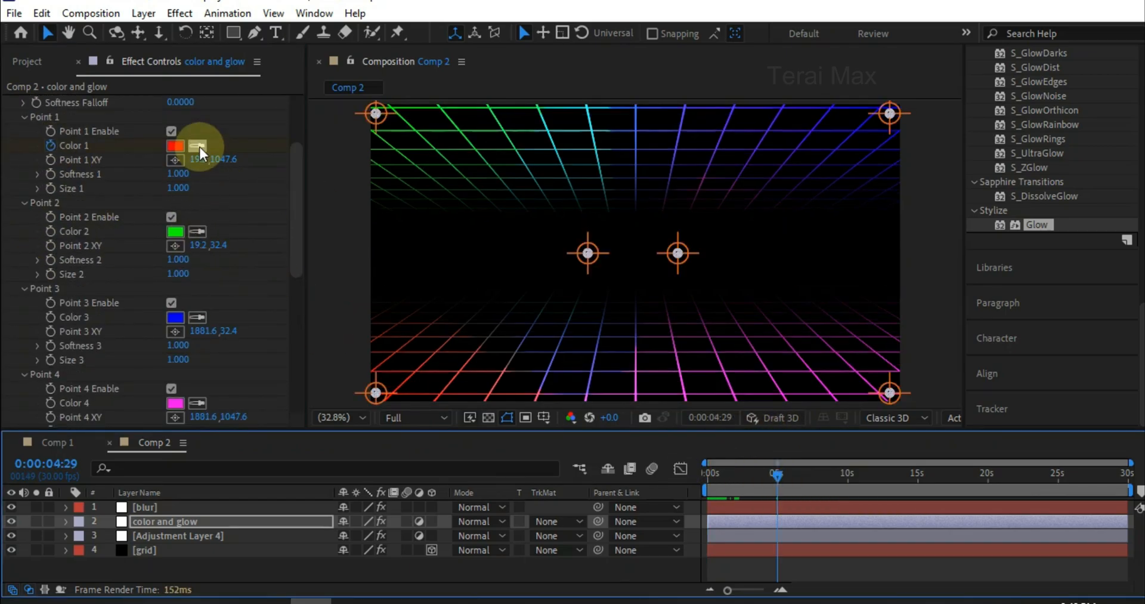
click(176, 146)
key(ctrl+c)
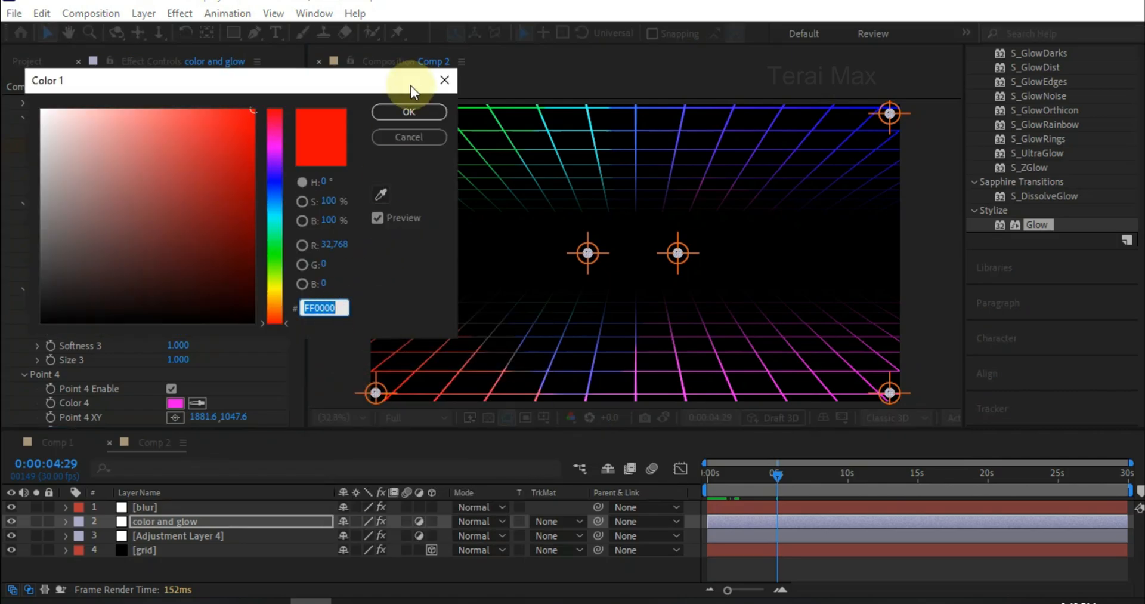
click(409, 112)
click(175, 230)
right_click(298, 307)
click(345, 380)
click(409, 112)
click(727, 477)
key(space)
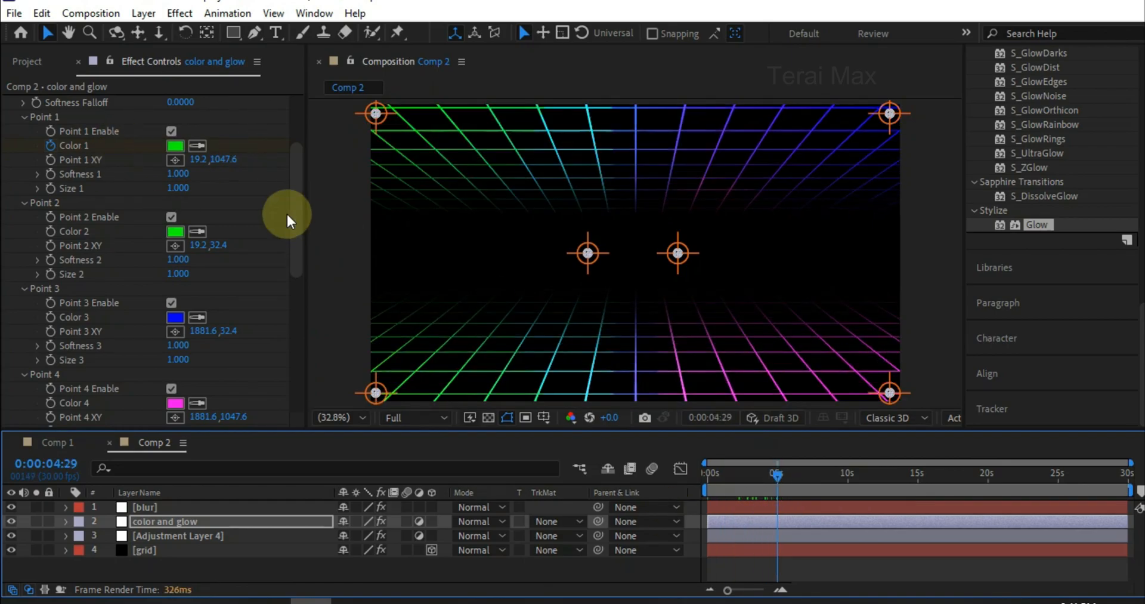
- Keyframe Color 2 as red FF0000 near 5 seconds, scrub the transition, and reveal the layer's keyframes
click(772, 475)
click(180, 234)
right_click(329, 307)
click(361, 379)
click(410, 111)
drag(728, 475, 831, 472)
click(767, 479)
click(221, 522)
key(u)
- Add starting keyframes for Color 3 near 7 seconds and Color 4 near 8 seconds
click(170, 317)
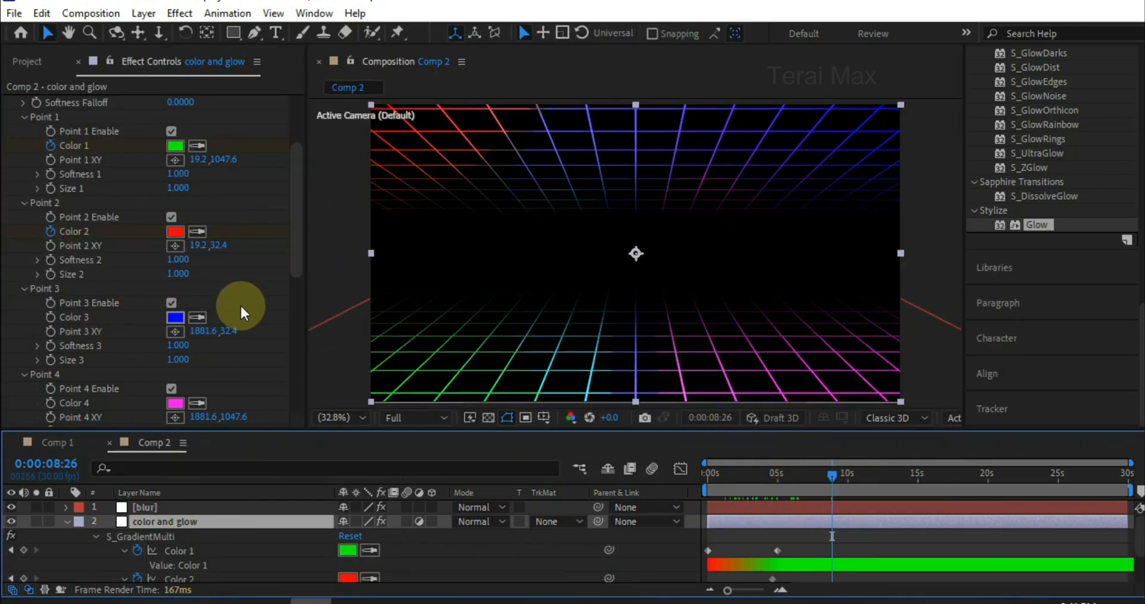
drag(728, 477, 824, 476)
click(50, 317)
- Near 14 seconds, set Color 3 to the magenta of Color 4
click(909, 481)
click(198, 317)
click(175, 402)
right_click(320, 311)
click(352, 366)
click(382, 133)
click(198, 317)
click(177, 406)
- At 0:00:14:23, set Color 4 to orange
drag(923, 477, 929, 477)
click(175, 402)
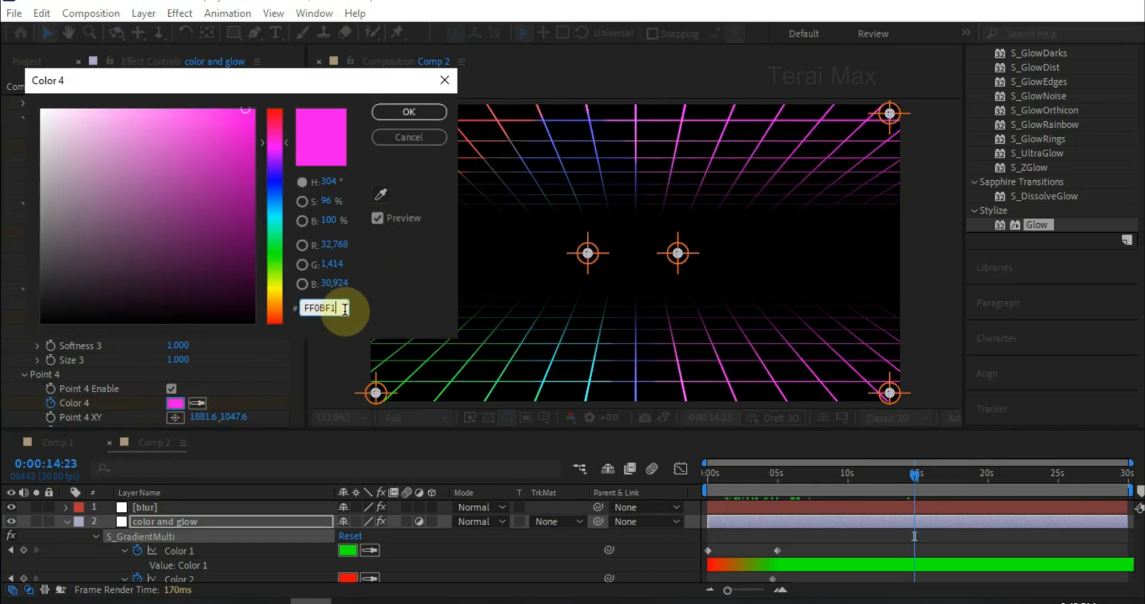
click(388, 135)
click(174, 404)
click(249, 273)
click(276, 253)
drag(276, 253, 276, 308)
click(228, 110)
click(412, 116)
- Add starting keyframes for Color 5 near 12 seconds and Color 6 near 13 seconds
click(828, 475)
click(869, 471)
click(1012, 476)
scroll(274, 414, down, 5)
click(871, 473)
click(50, 300)
click(896, 475)
click(50, 385)
- At 0:00:23:14, set Color 5 to the magenta pink of Color 6
click(1037, 475)
click(178, 301)
right_click(315, 311)
click(350, 365)
click(412, 112)
click(198, 300)
click(176, 386)
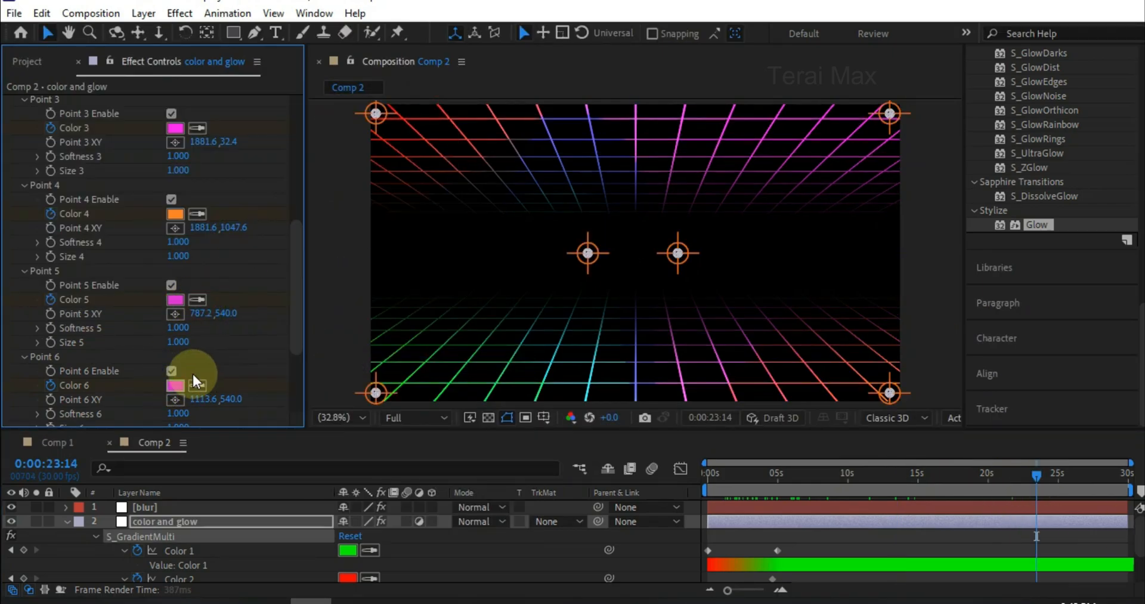
- At 0:00:23:14, set Color 6 to the light blue that Color 5 starts with
click(176, 385)
right_click(314, 311)
click(350, 378)
click(412, 113)
- Examine the color keyframes of the color and glow layer and scrub through the timeline to check the transitions
click(992, 476)
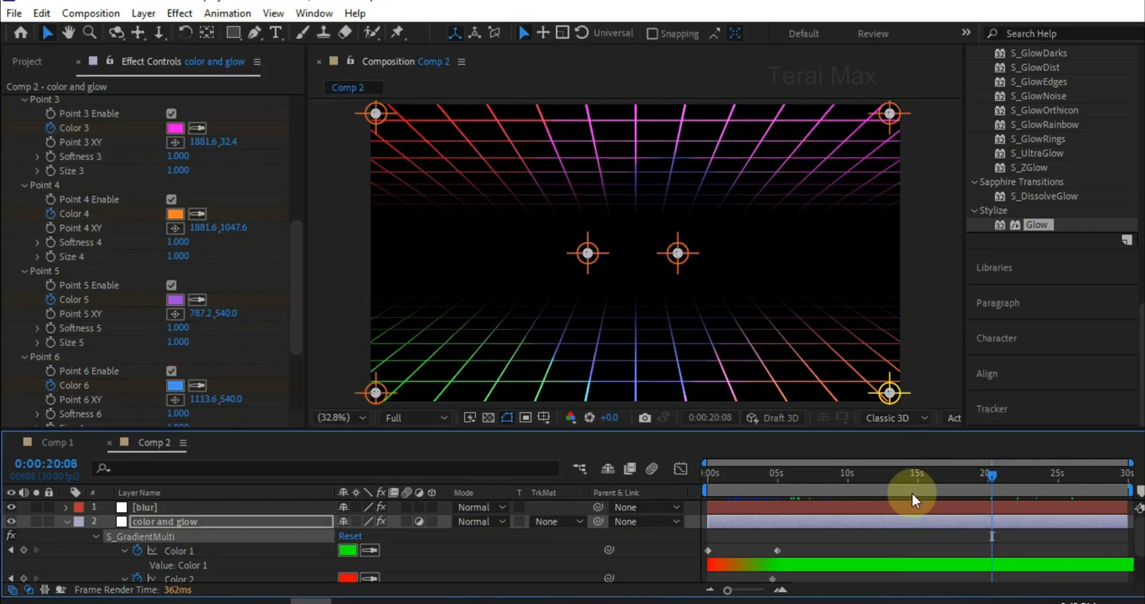
click(877, 475)
click(66, 522)
click(66, 522)
click(67, 522)
click(67, 508)
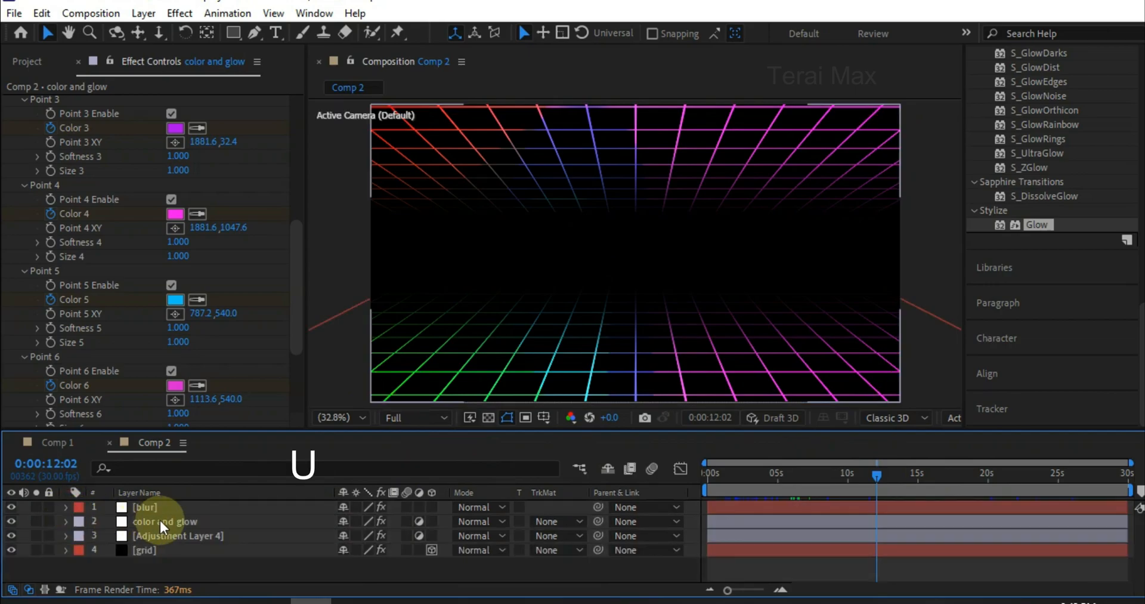
click(159, 522)
key(u)
scroll(803, 554, down, 3)
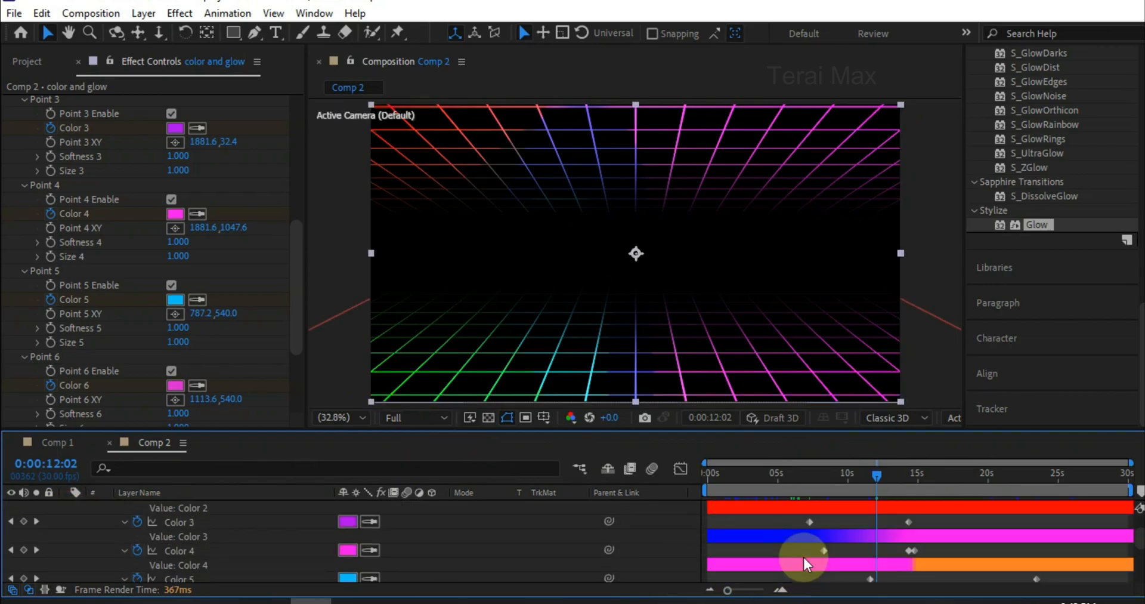
scroll(803, 555, down, 2)
scroll(902, 553, down, 2)
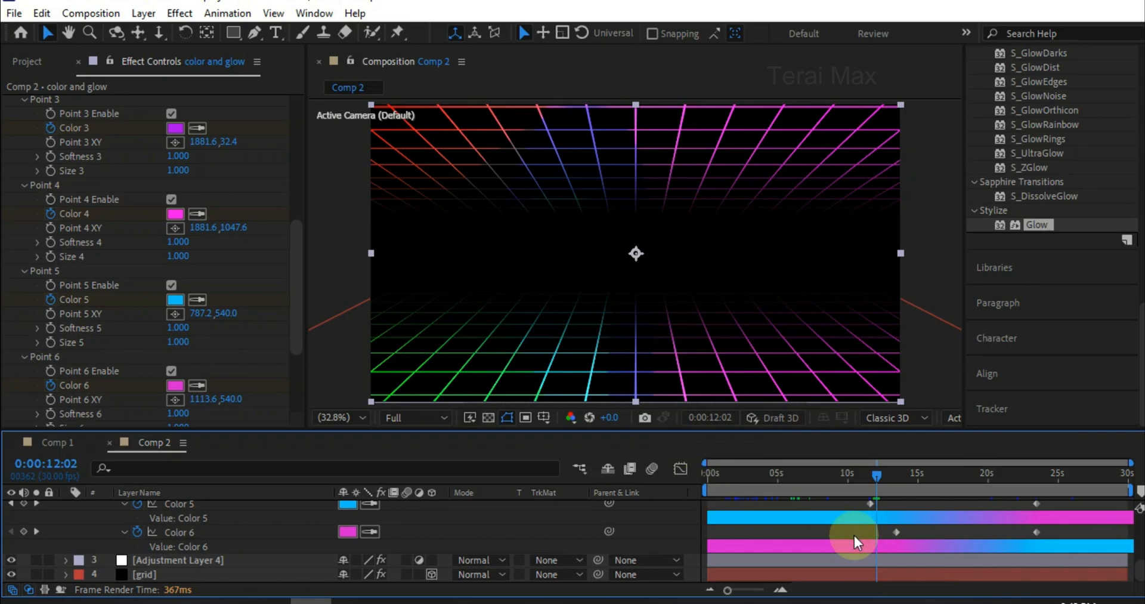
scroll(934, 542, up, 5)
click(67, 521)
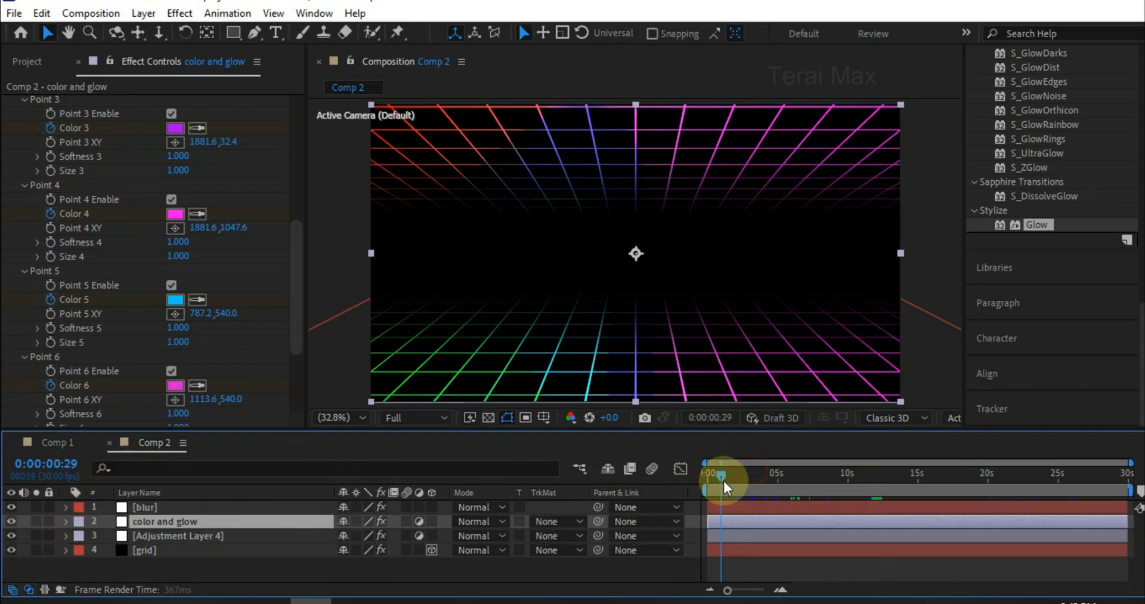
drag(721, 479, 811, 485)
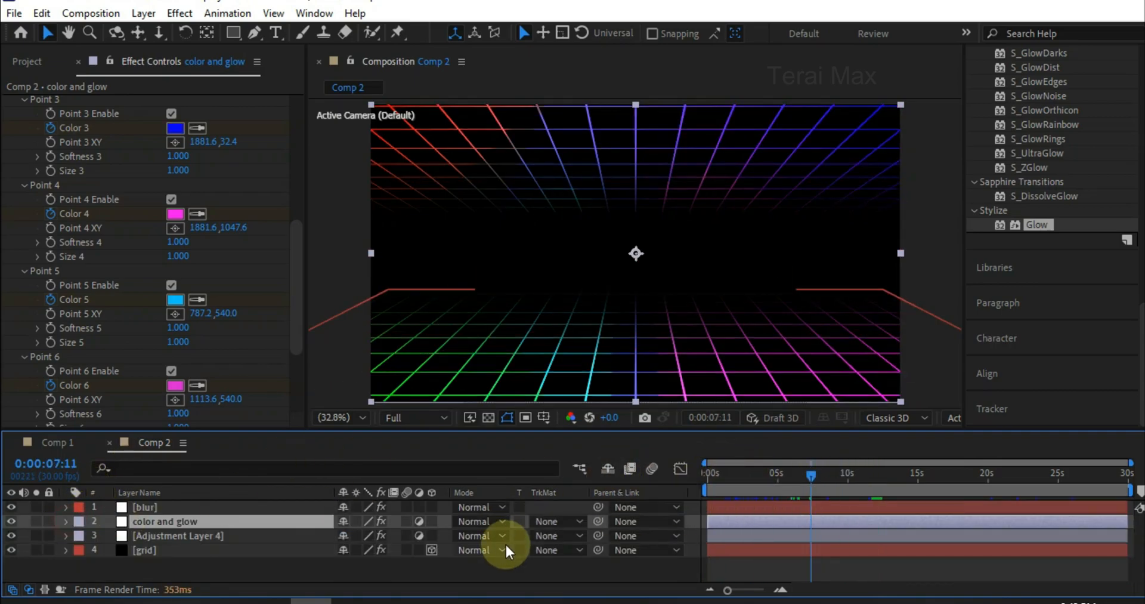
- Create a black 1920 × 1080 px solid layer named stars in Comp 2
click(213, 566)
right_click(212, 565)
mouse_move(396, 362)
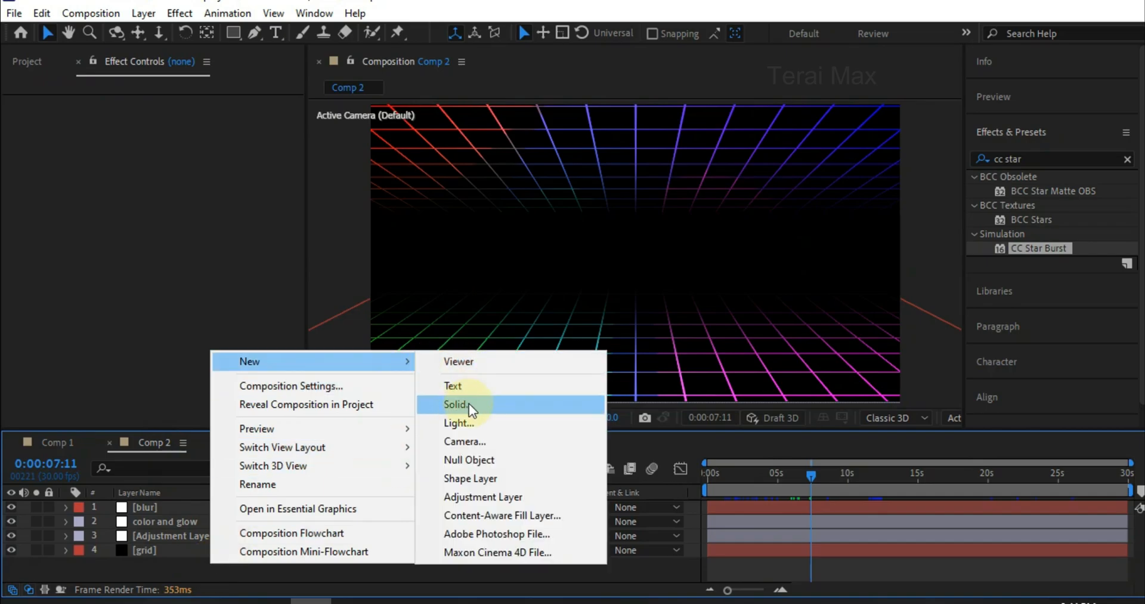
click(460, 404)
text(stars)
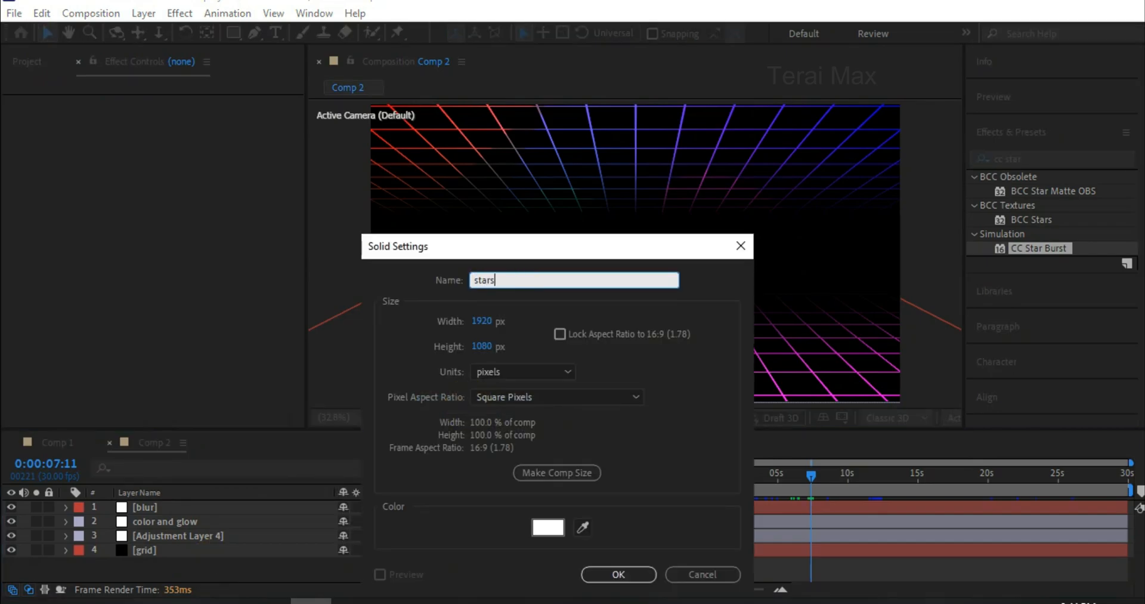
click(548, 527)
drag(107, 248, 108, 323)
click(409, 110)
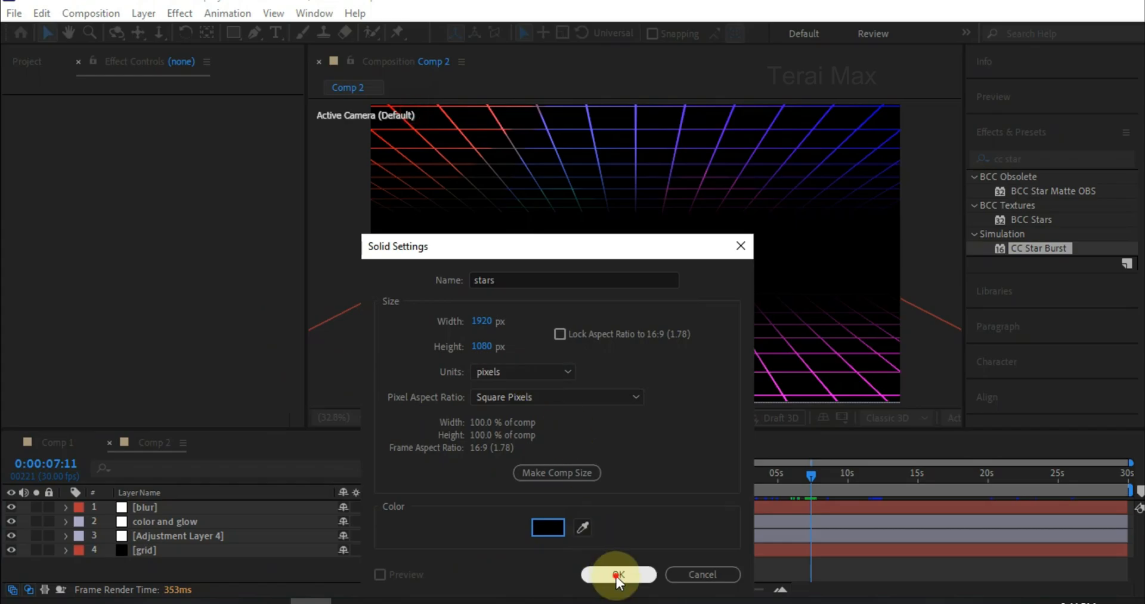
click(618, 574)
- Apply the CC Star Burst effect to the stars layer and set its Size to 20
click(1027, 159)
text(cc star)
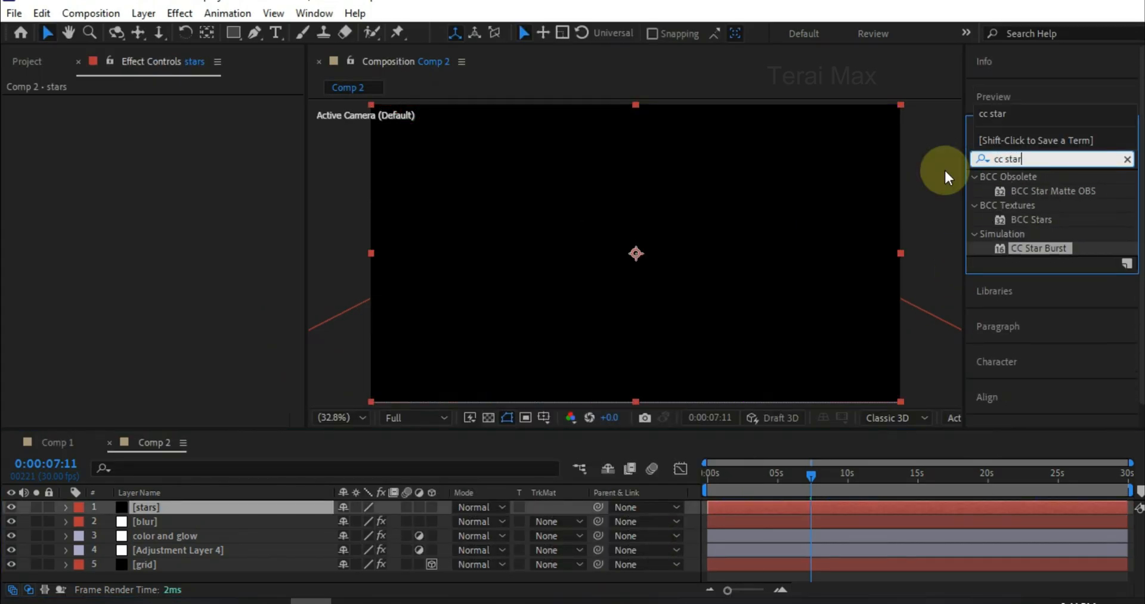
drag(1046, 244, 154, 507)
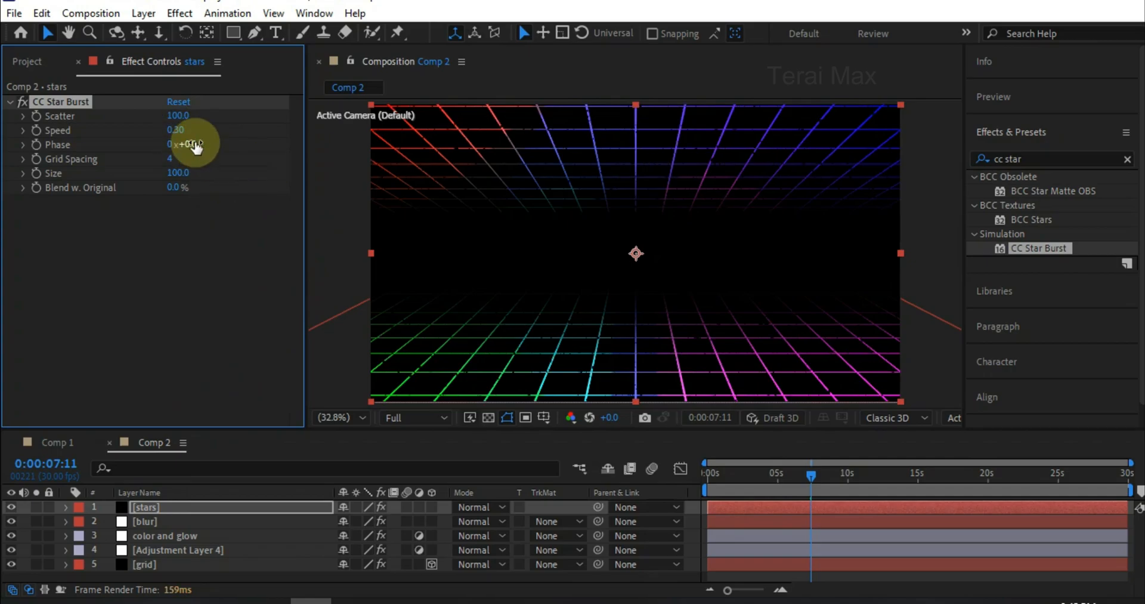
mouse_move(177, 176)
mouse_down()
mouse_move(167, 179)
mouse_move(189, 174)
mouse_up()
click(188, 173)
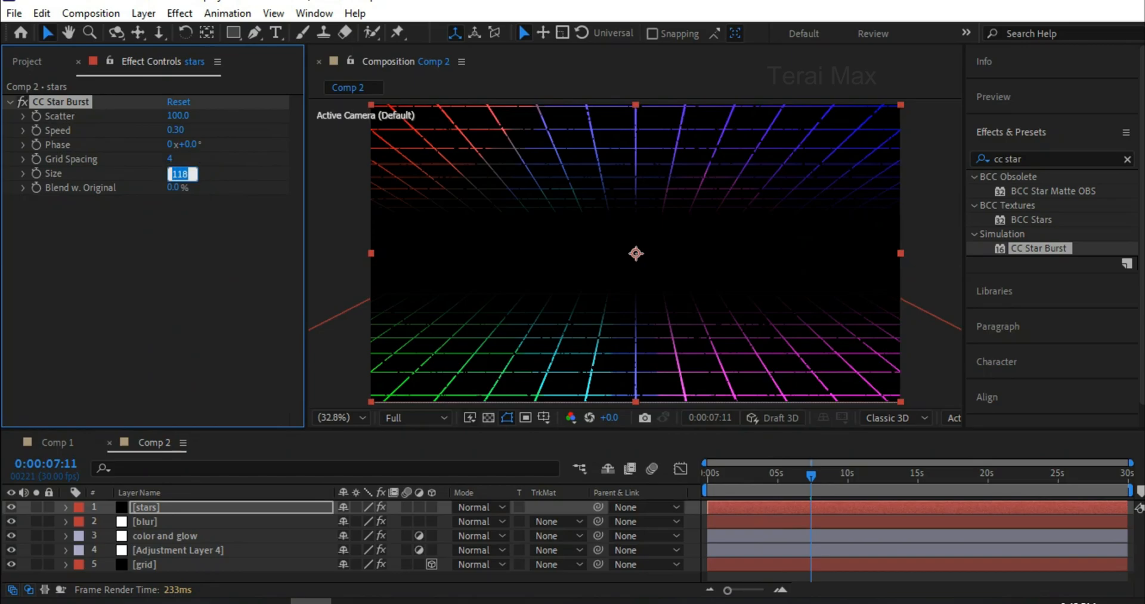
click(170, 254)
- Add the Tint effect to the stars layer and map black to orange F15907
click(1036, 159)
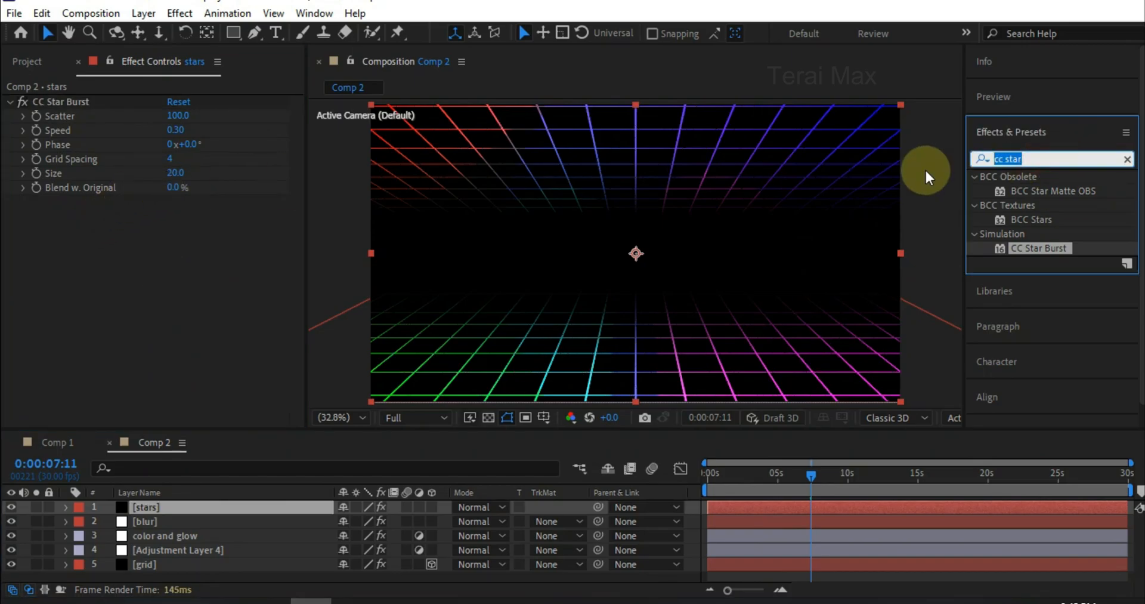
text(tint)
drag(1010, 297, 149, 234)
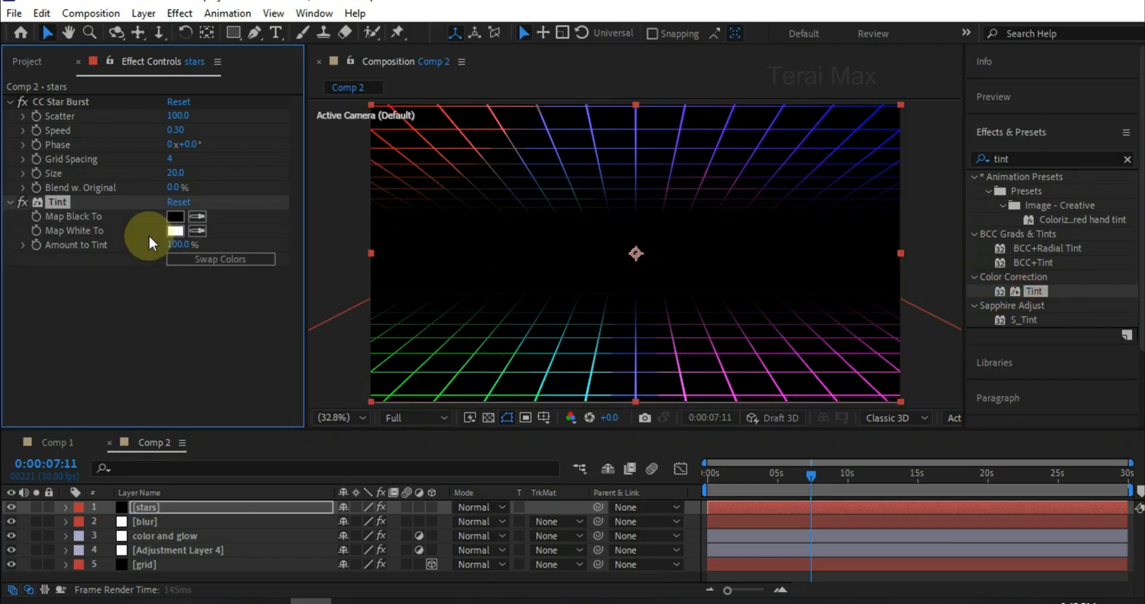
click(176, 215)
click(275, 302)
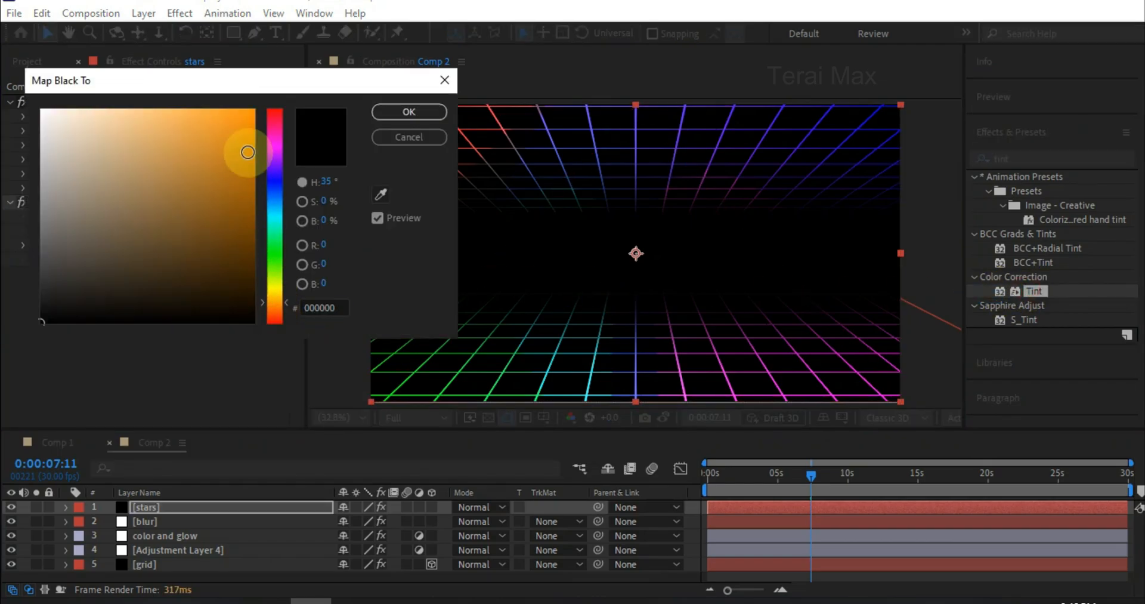
click(248, 120)
drag(277, 291, 277, 310)
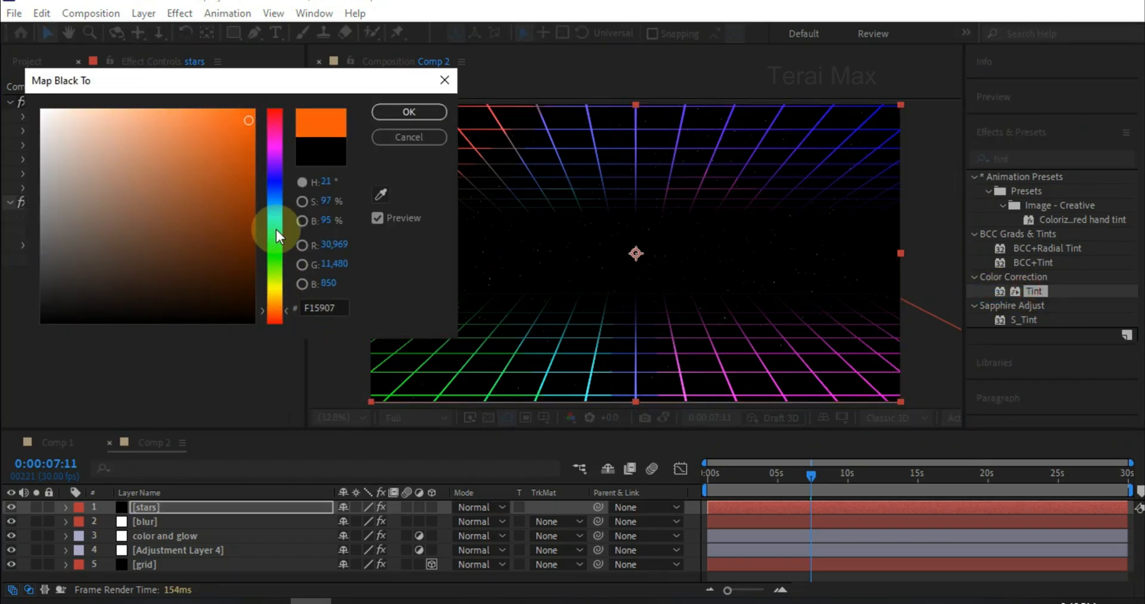
click(409, 112)
click(8, 201)
click(10, 101)
- Add the Stylize Glow effect to the stars layer below Tint
double_click(1022, 158)
text(glow)
scroll(1004, 348, down, 10)
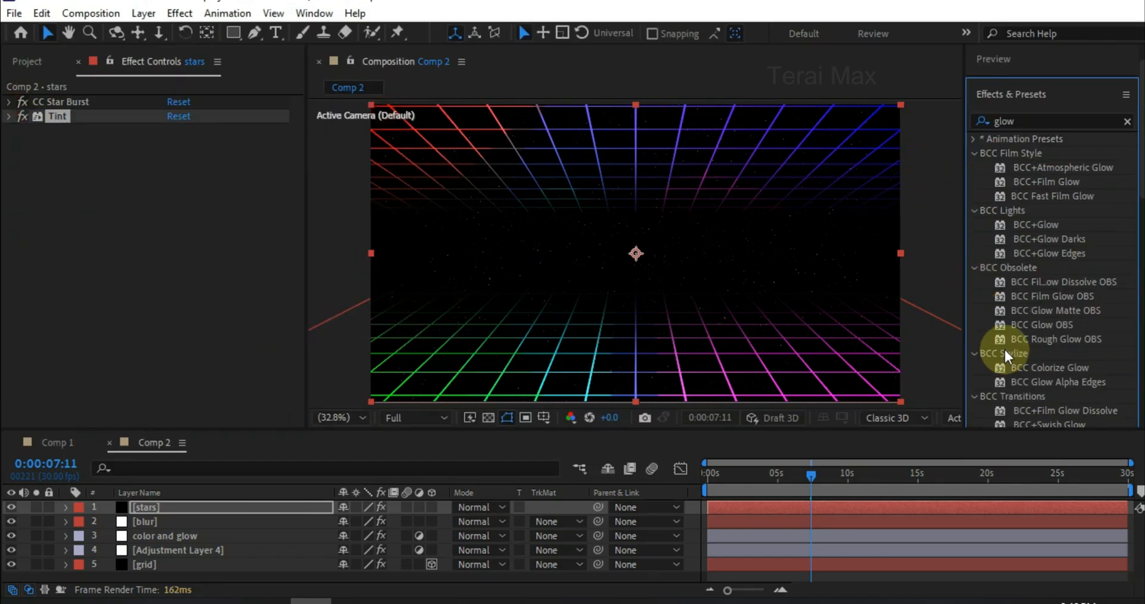
drag(1032, 395, 91, 271)
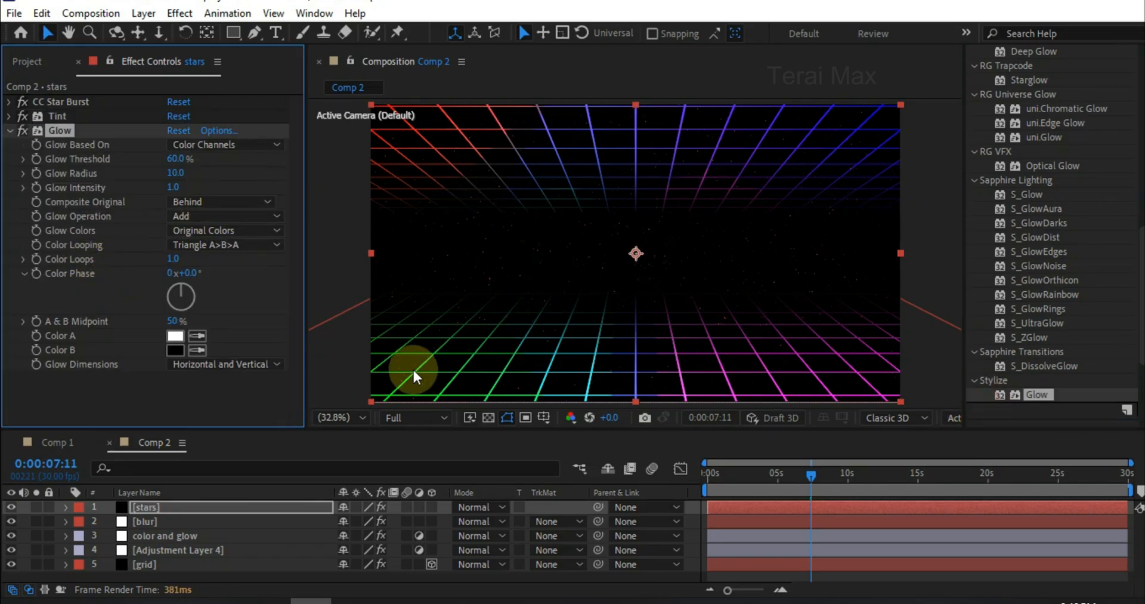
- Collapse the Glow settings and scrub through the timeline to about 12 seconds to check the star field
drag(311, 429, 245, 427)
click(9, 131)
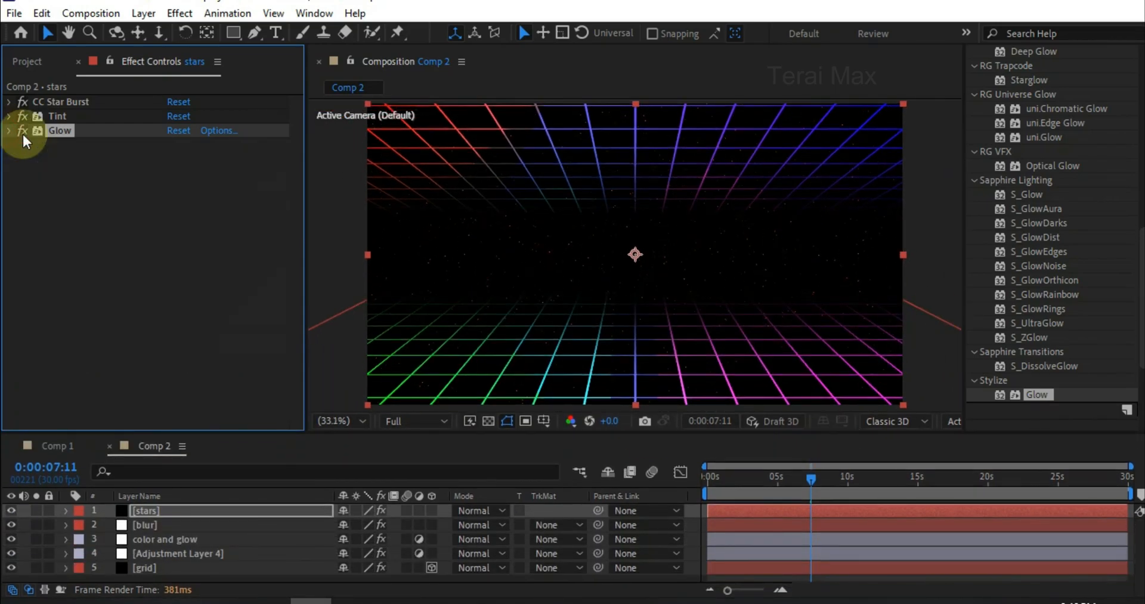
drag(774, 479, 838, 497)
drag(1033, 505, 882, 488)
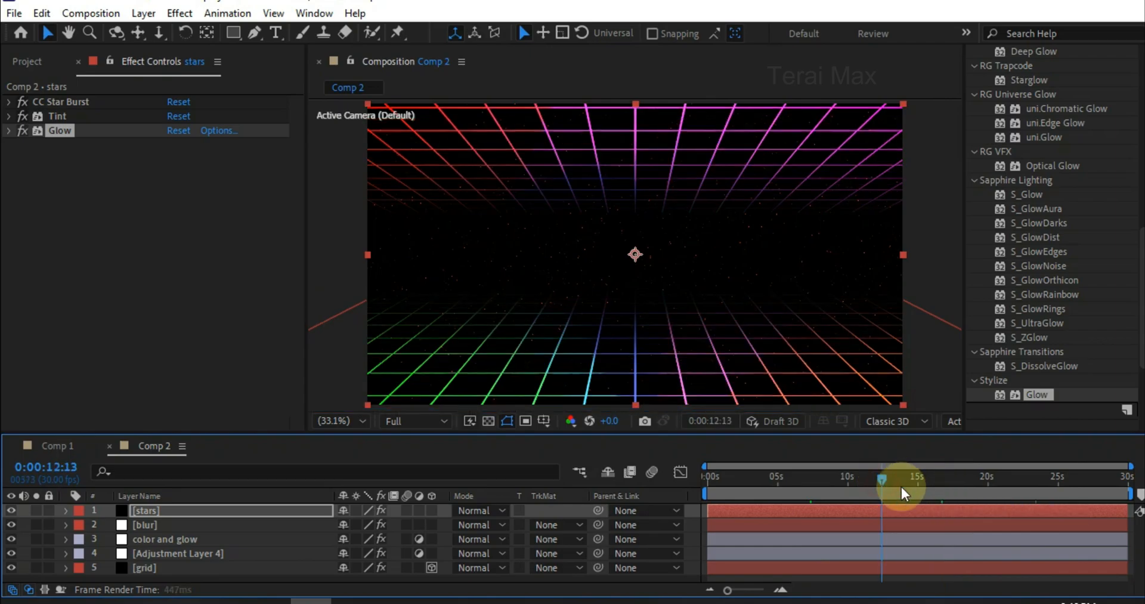